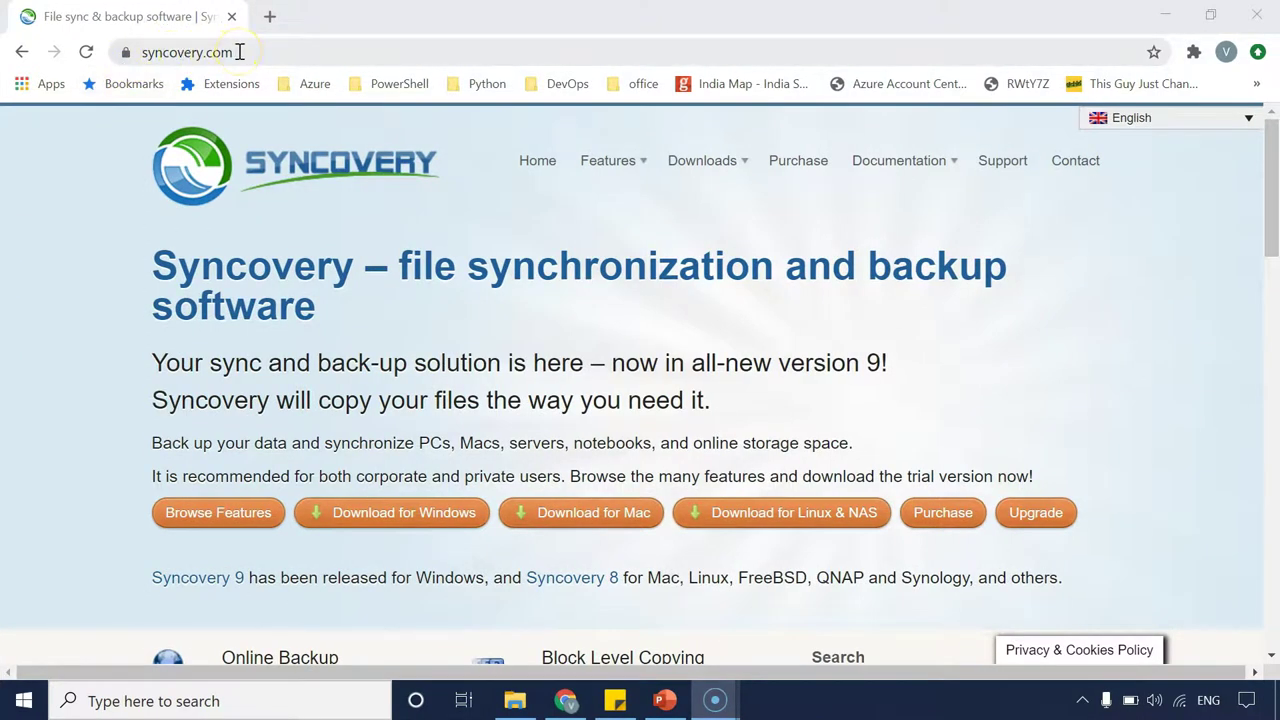
left_click_drag(400, 262, 518, 303)
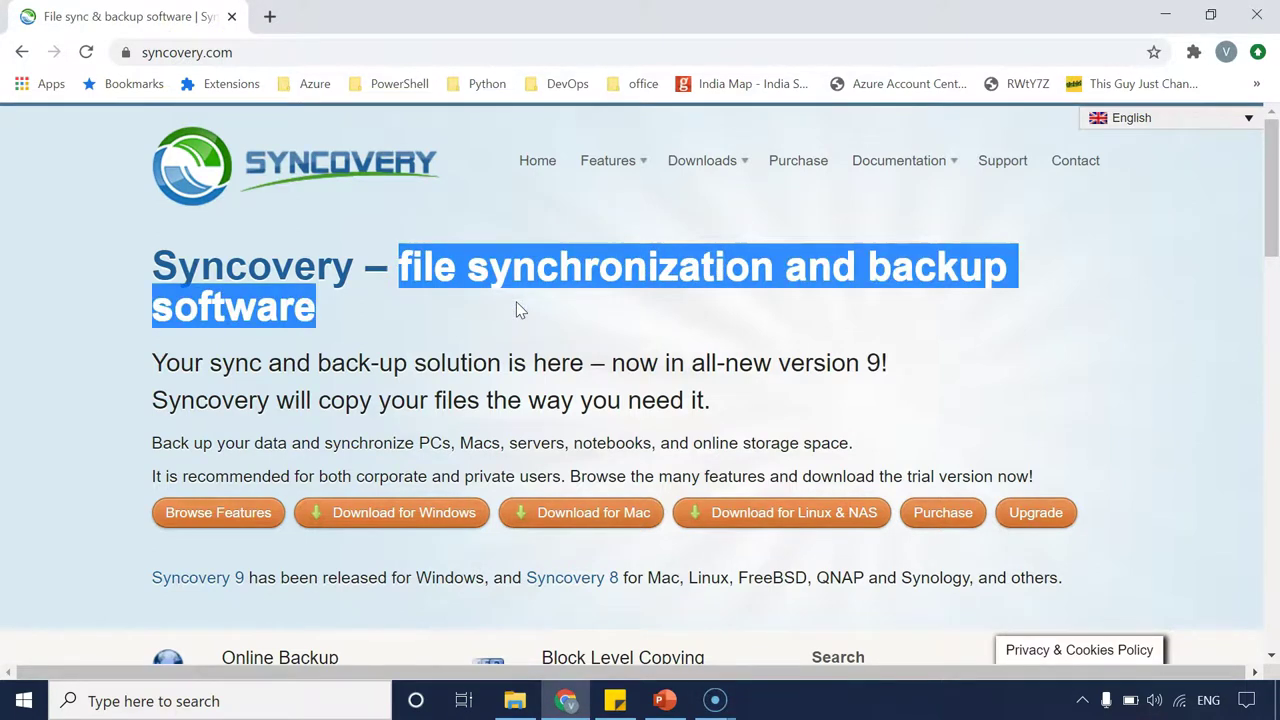
right_click(503, 335)
left_click(501, 333)
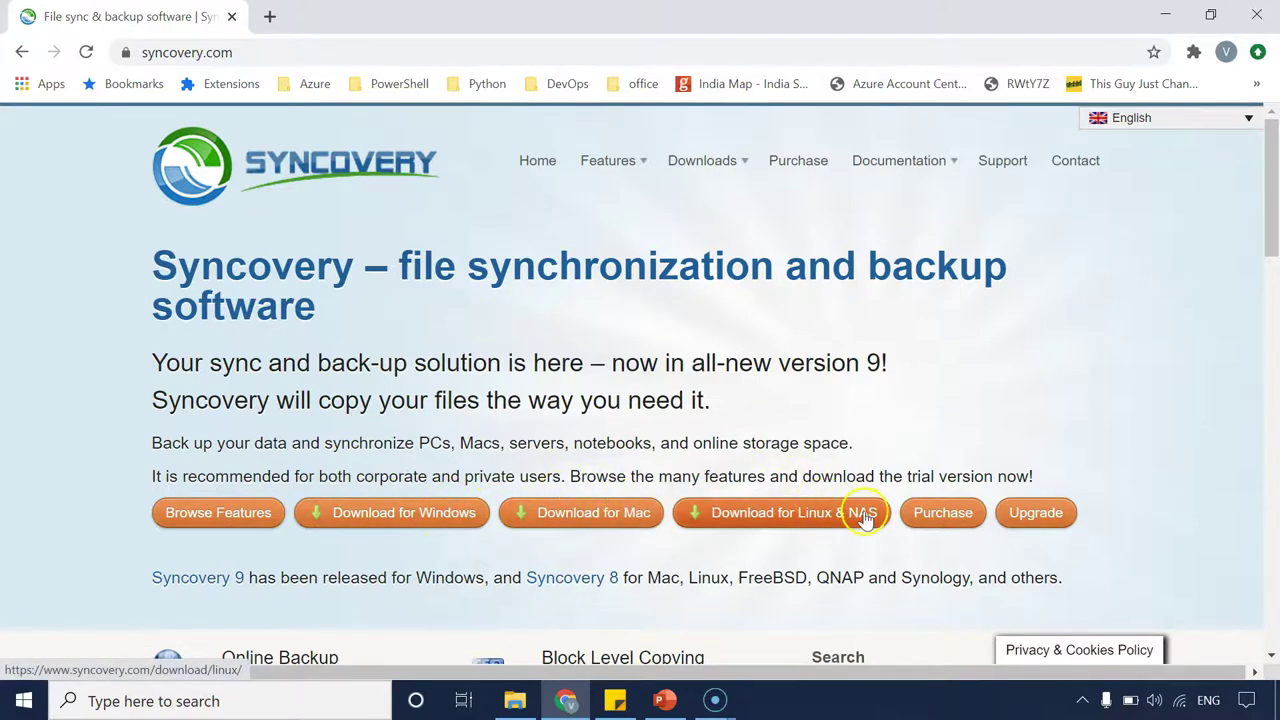
Open the Syncovery license purchase page and look over its steps
left_click(940, 520)
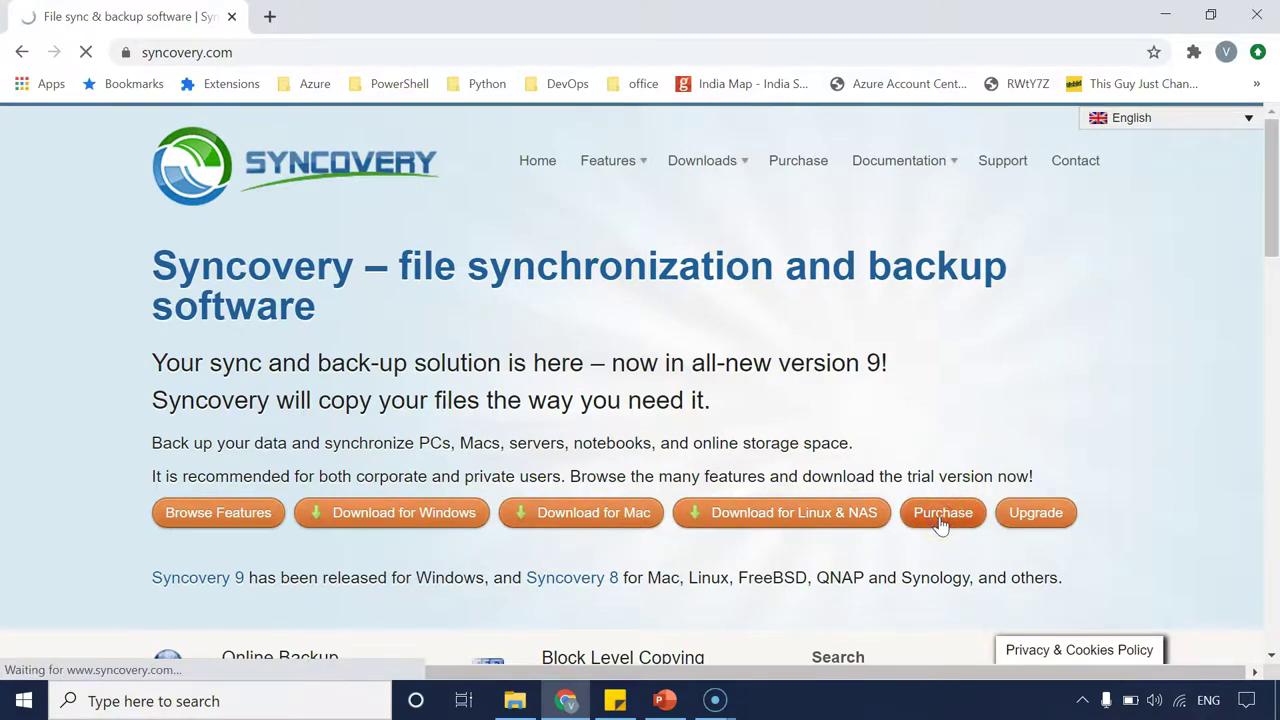
scroll(937, 525, "down", 1)
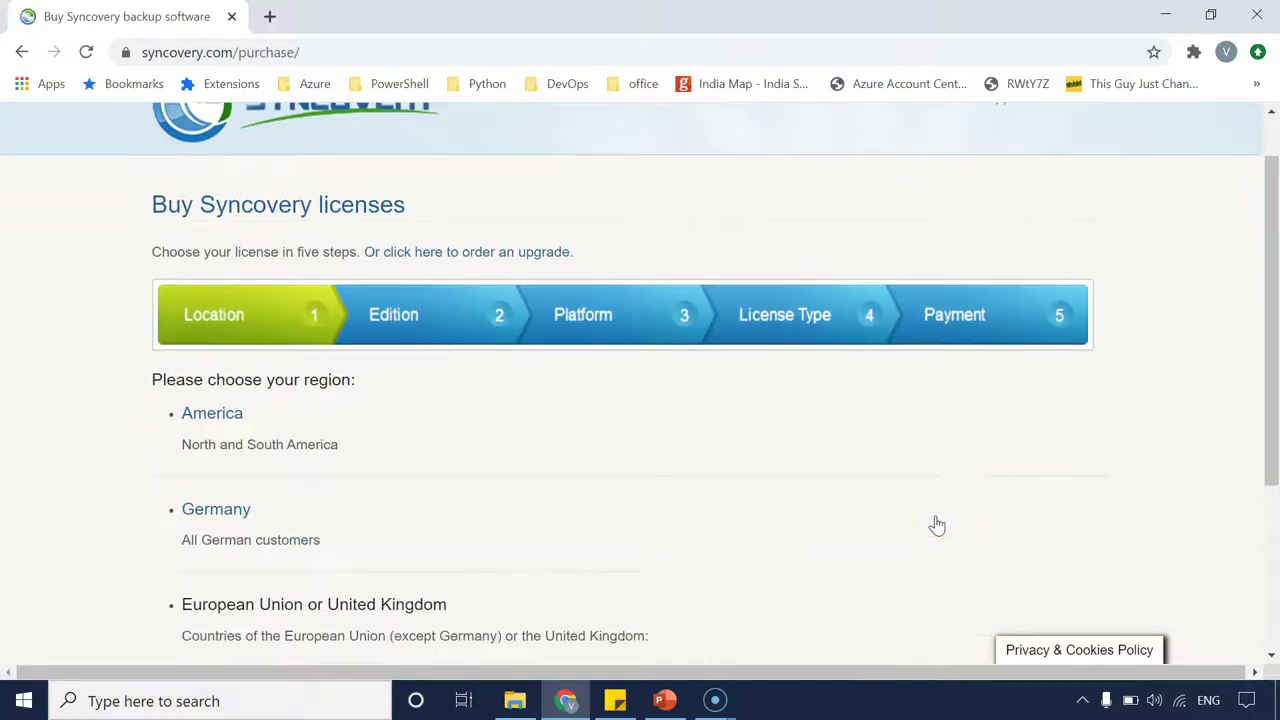
scroll(937, 525, "up", 1)
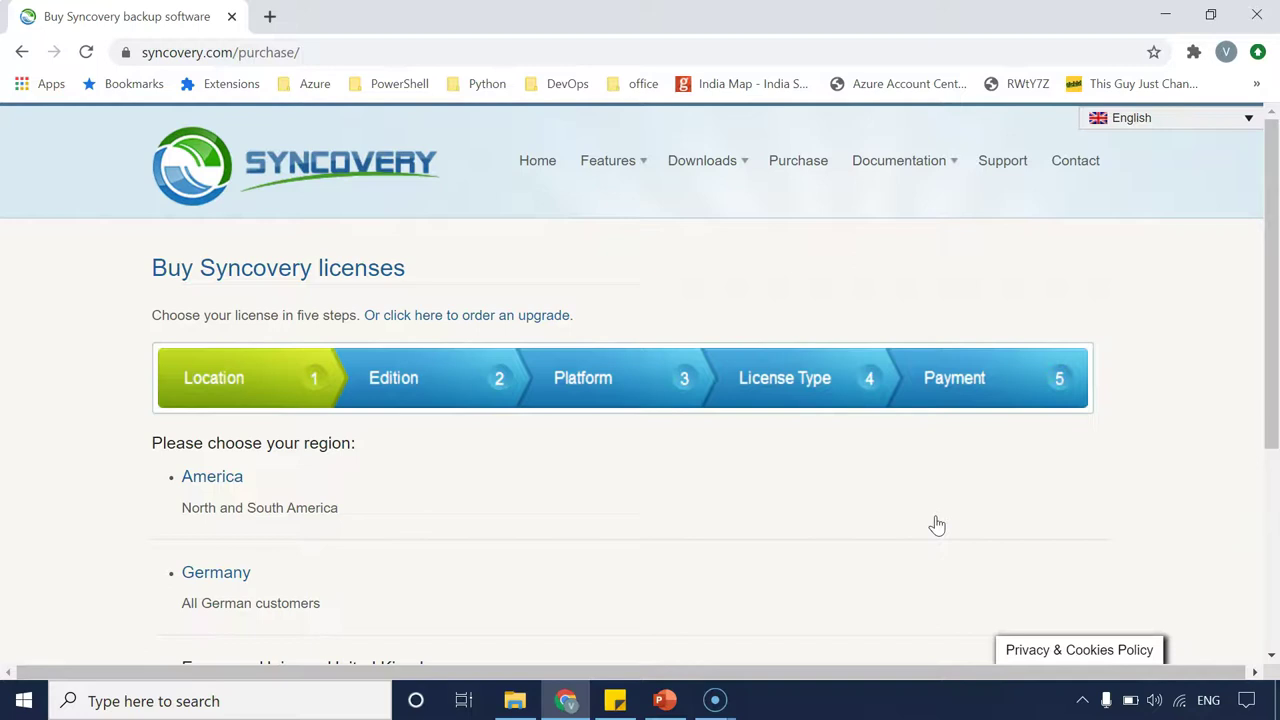
scroll(937, 525, "down", 4)
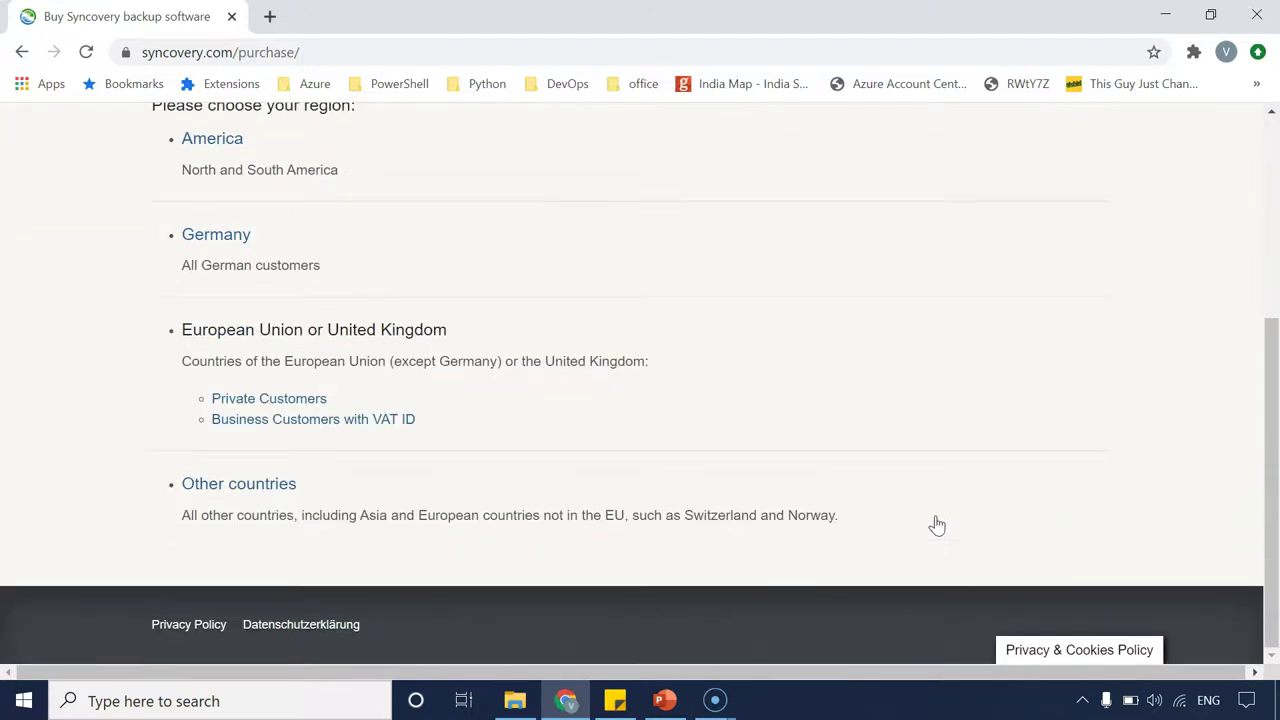
scroll(937, 525, "up", 2)
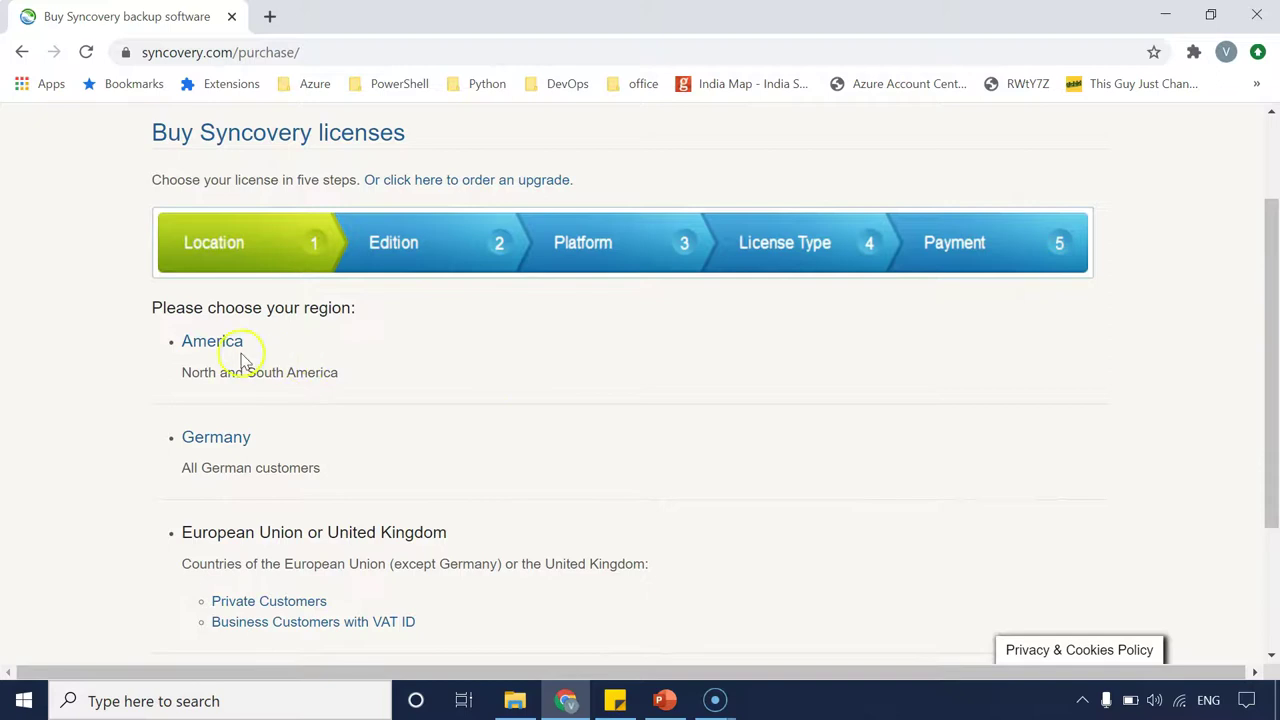
Choose America as the region and review the prices: Premium USD 99.90, Professional 59.90, Standard 34.90
left_click(212, 343)
scroll(87, 375, "down", 2)
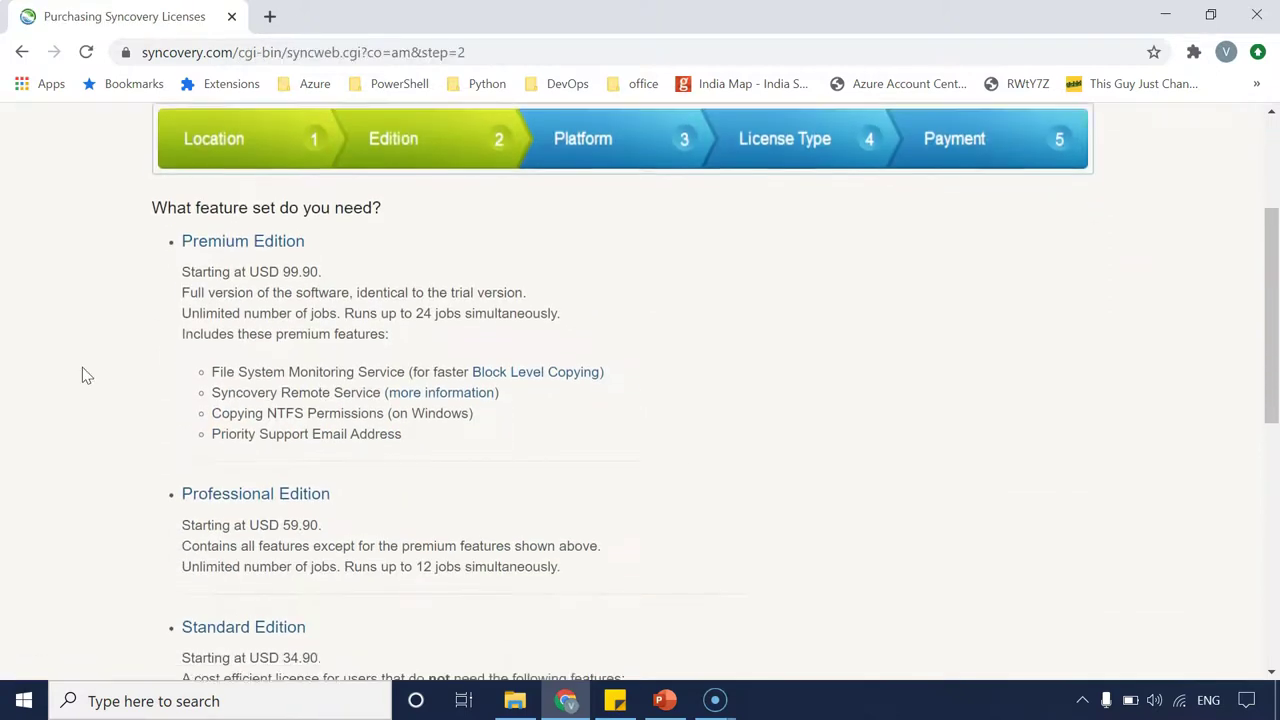
left_click_drag(280, 262, 330, 262)
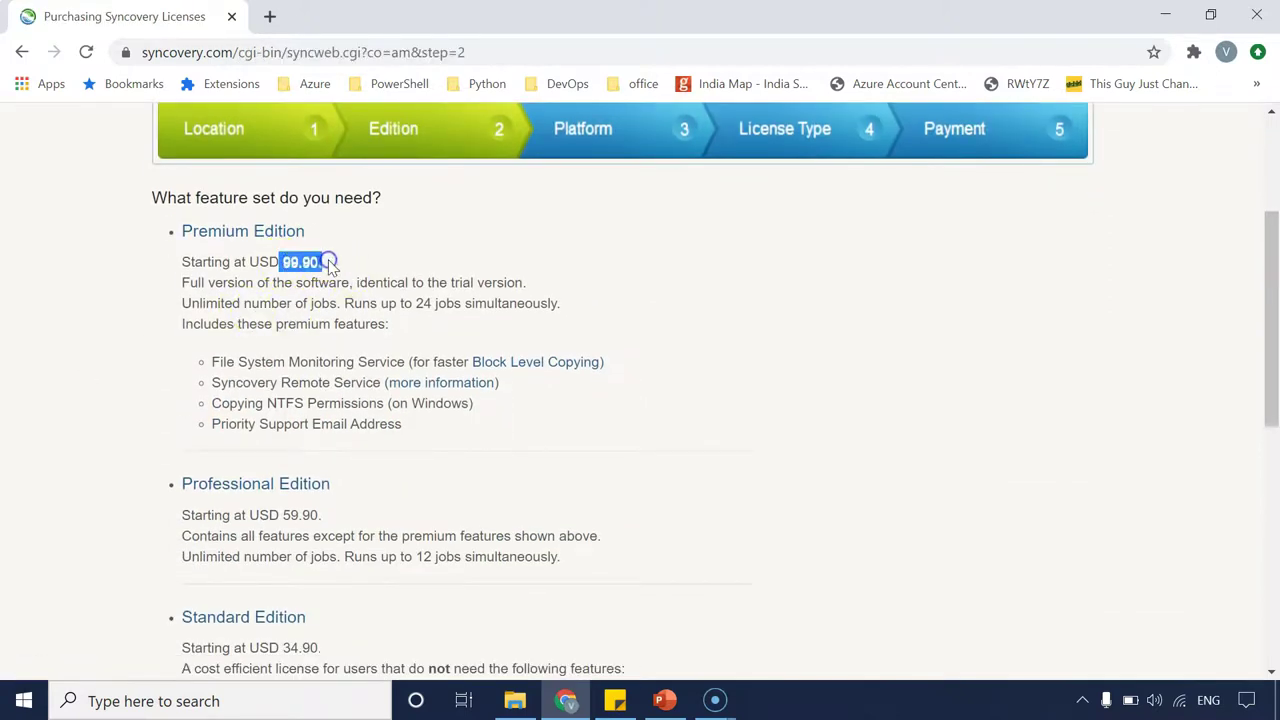
scroll(331, 265, "down", 1)
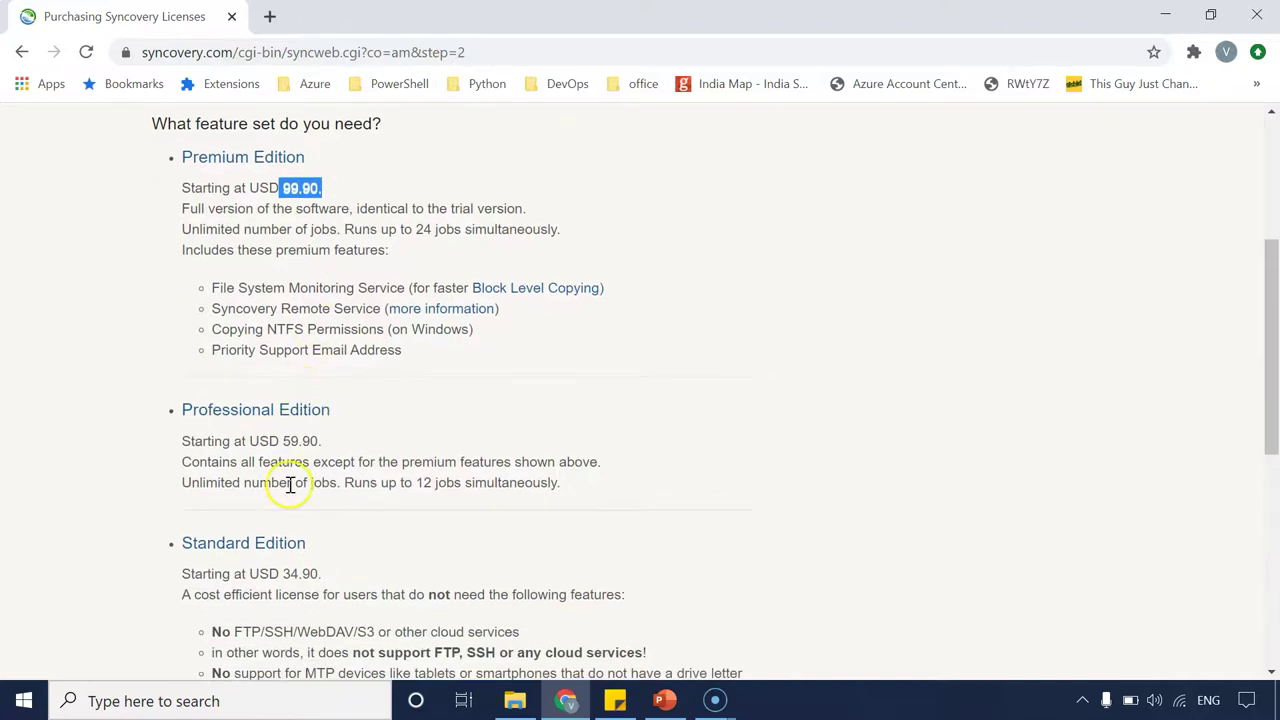
left_click(289, 484)
scroll(91, 357, "up", 4)
scroll(91, 357, "down", 2)
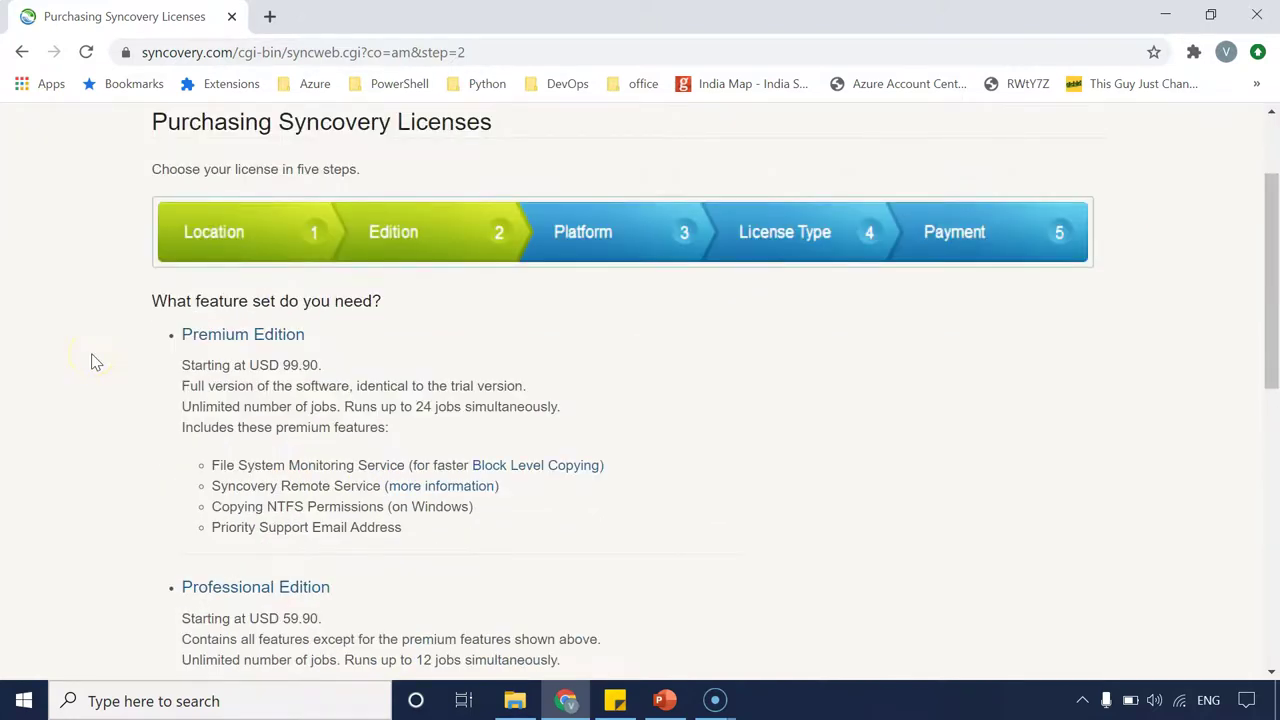
scroll(91, 362, "up", 2)
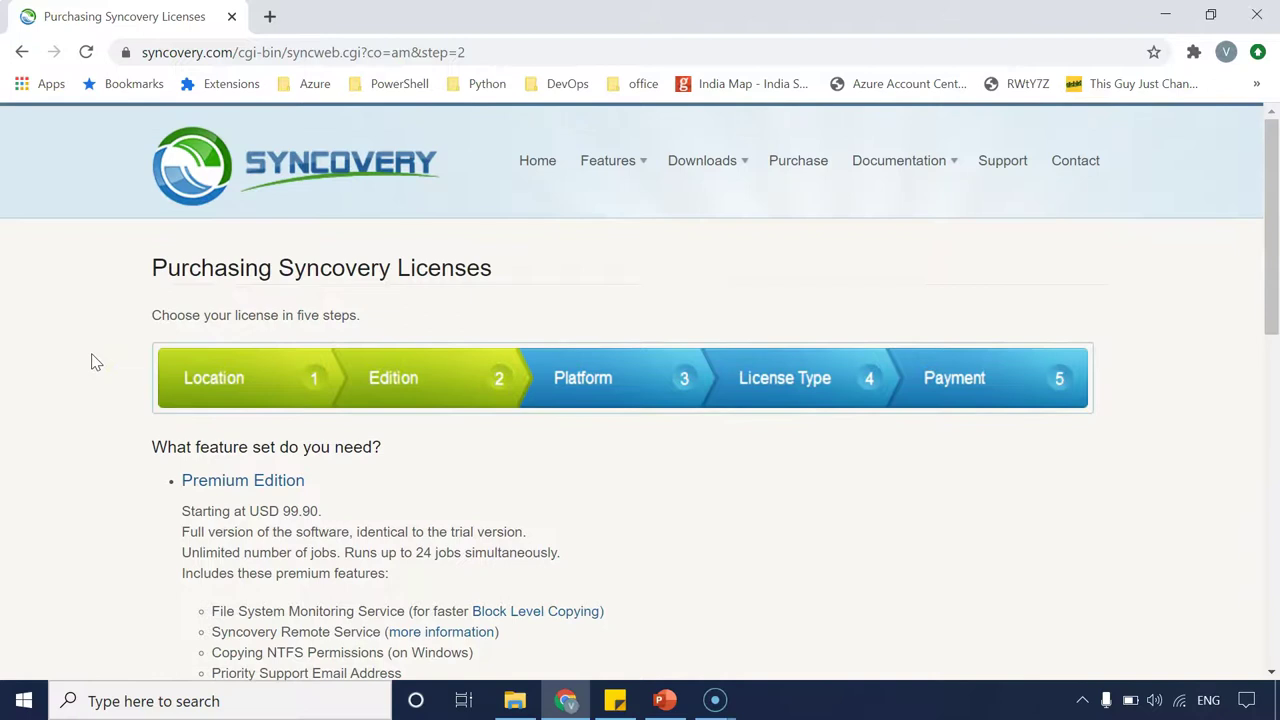
Return from the purchase steps to the Syncovery home page and scroll through its overview
left_click(78, 512)
left_click(536, 162)
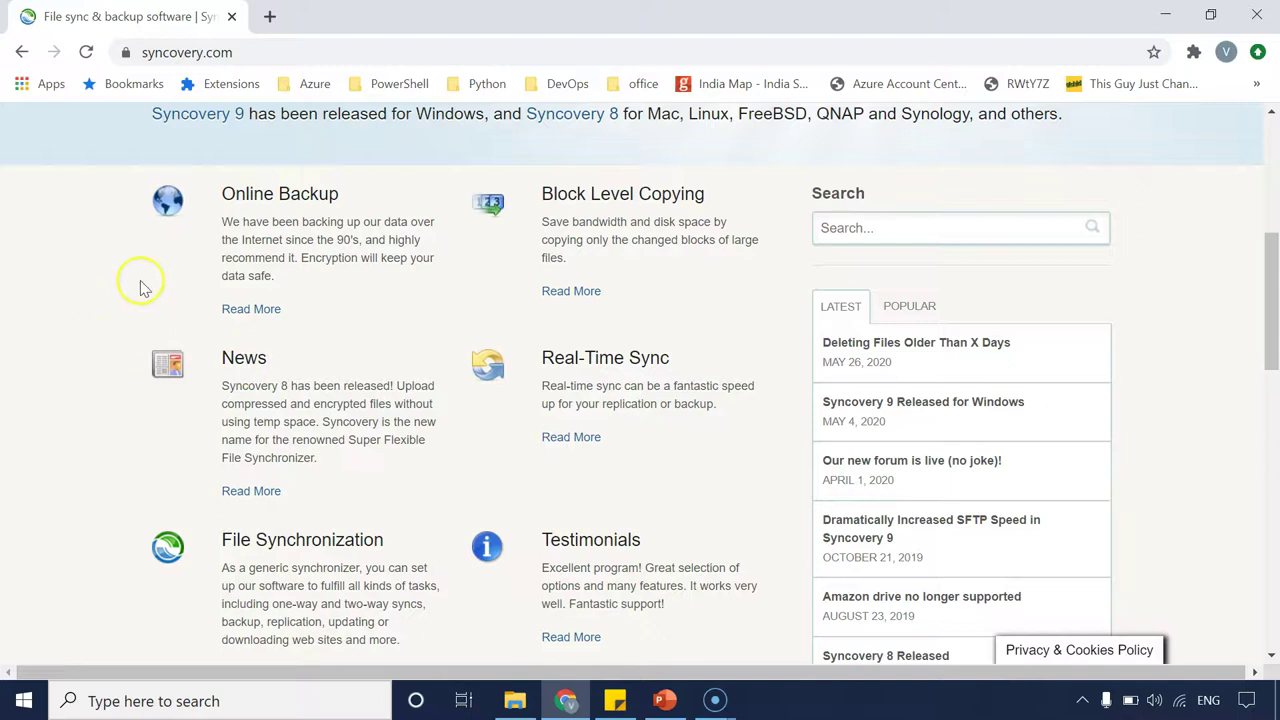
scroll(258, 375, "down", 2)
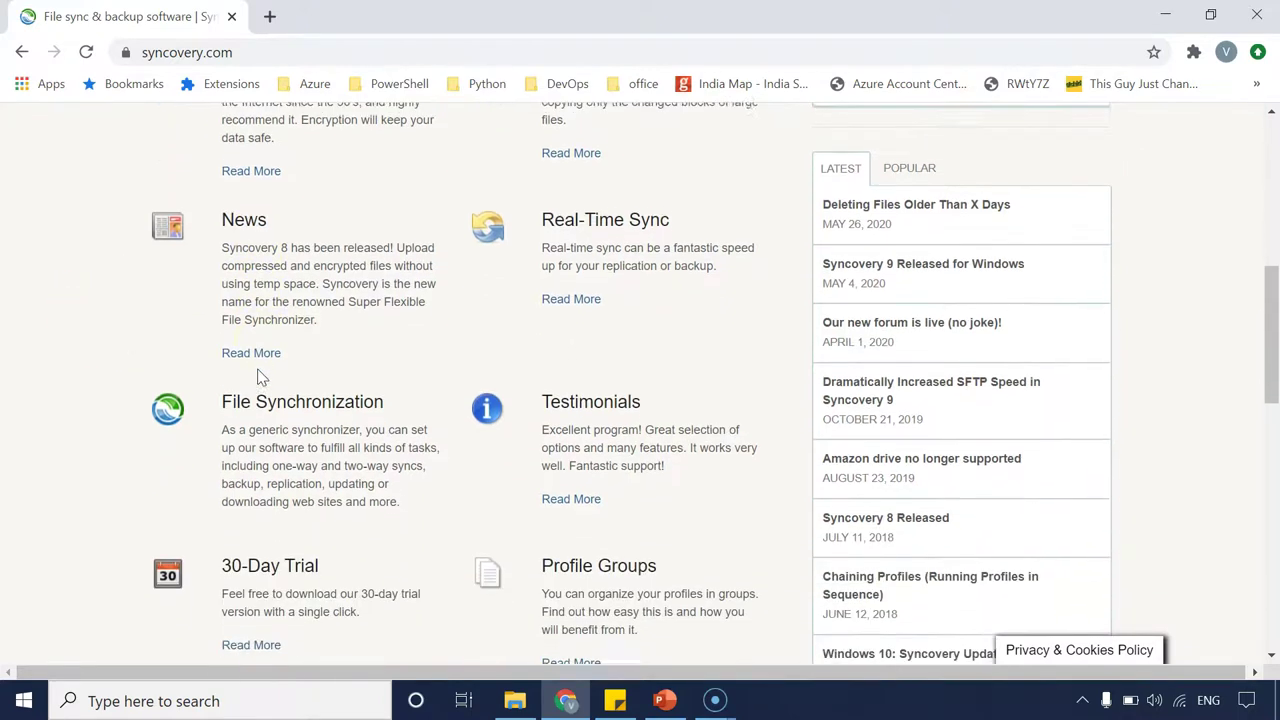
scroll(74, 418, "up", 2)
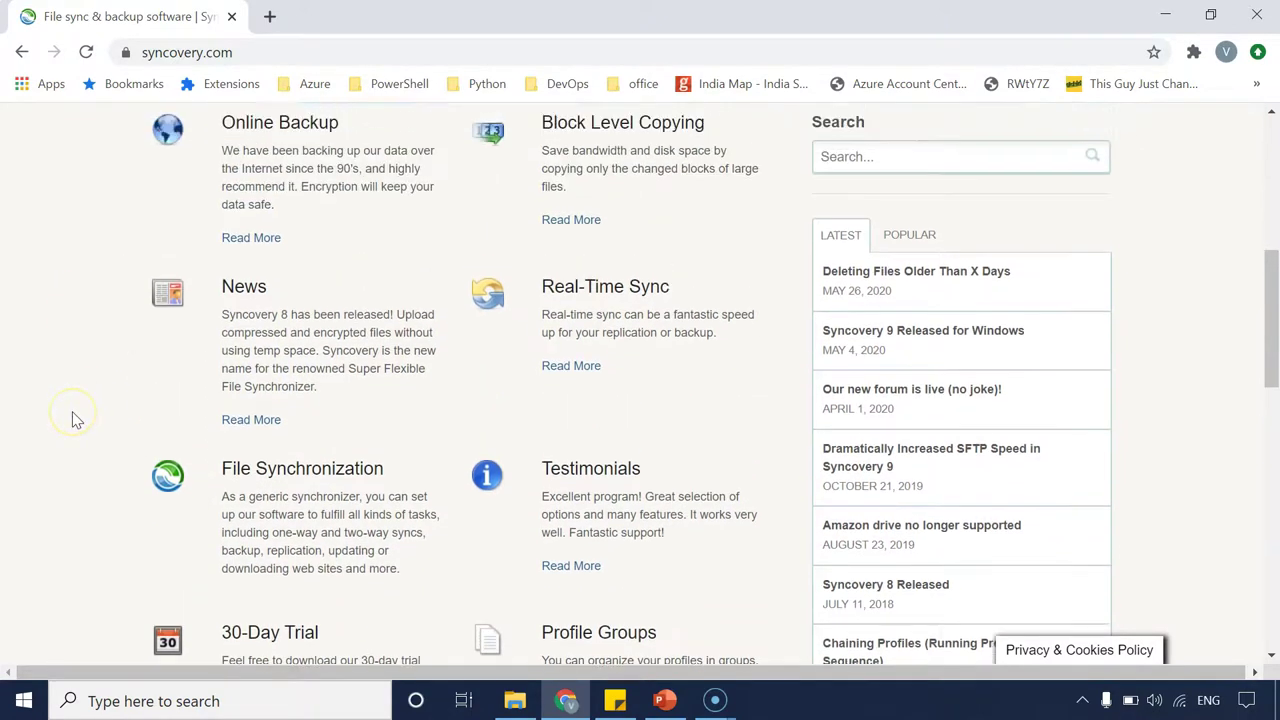
scroll(74, 418, "up", 5)
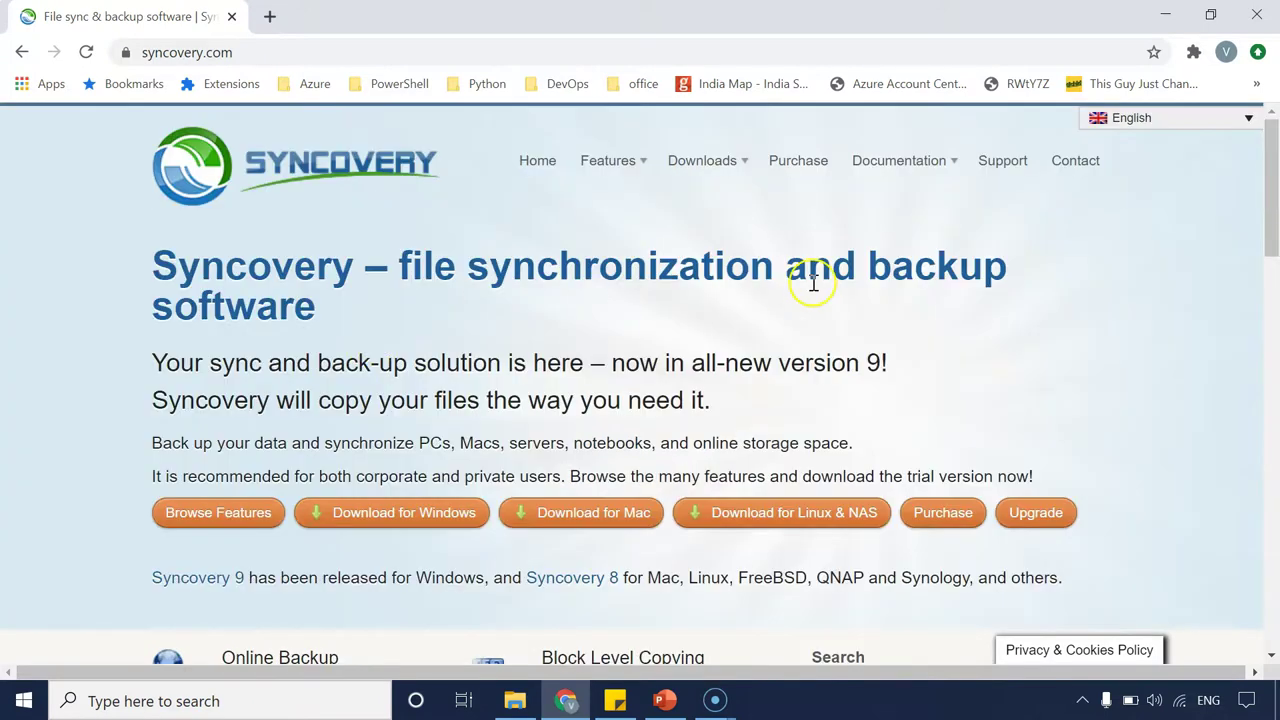
left_click(1008, 163)
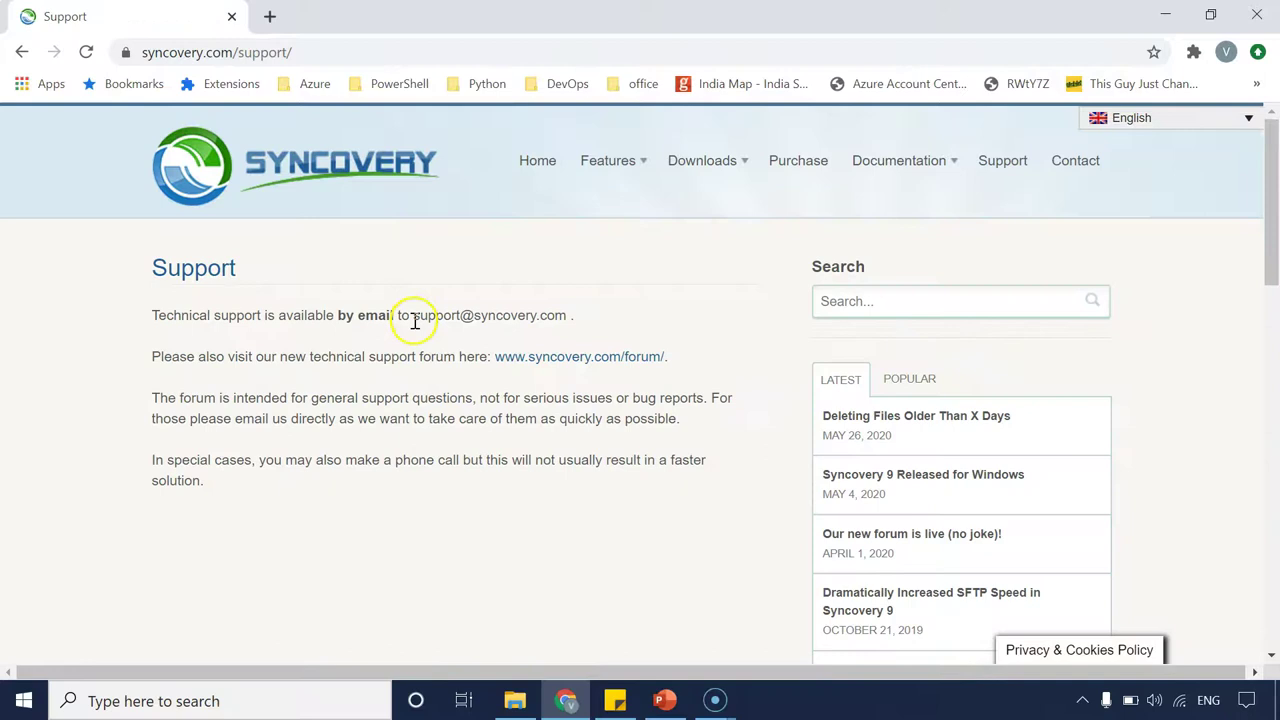
left_click_drag(415, 320, 565, 319)
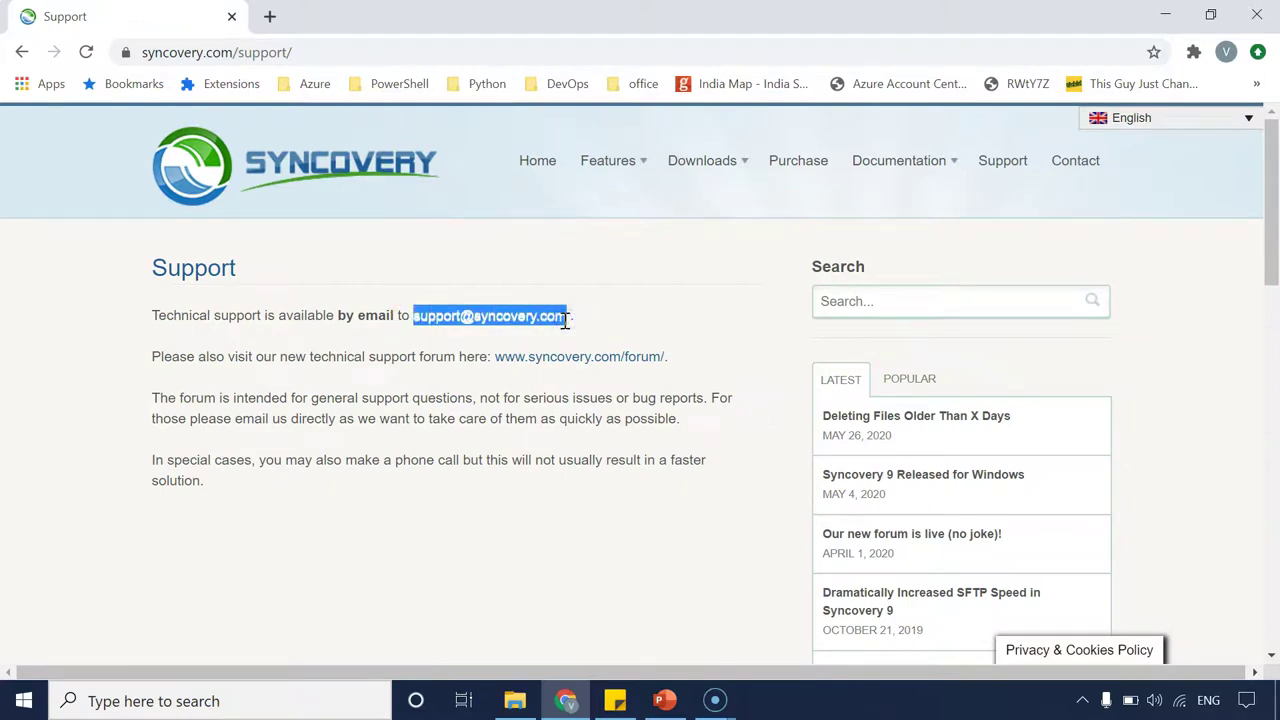
left_click(362, 418)
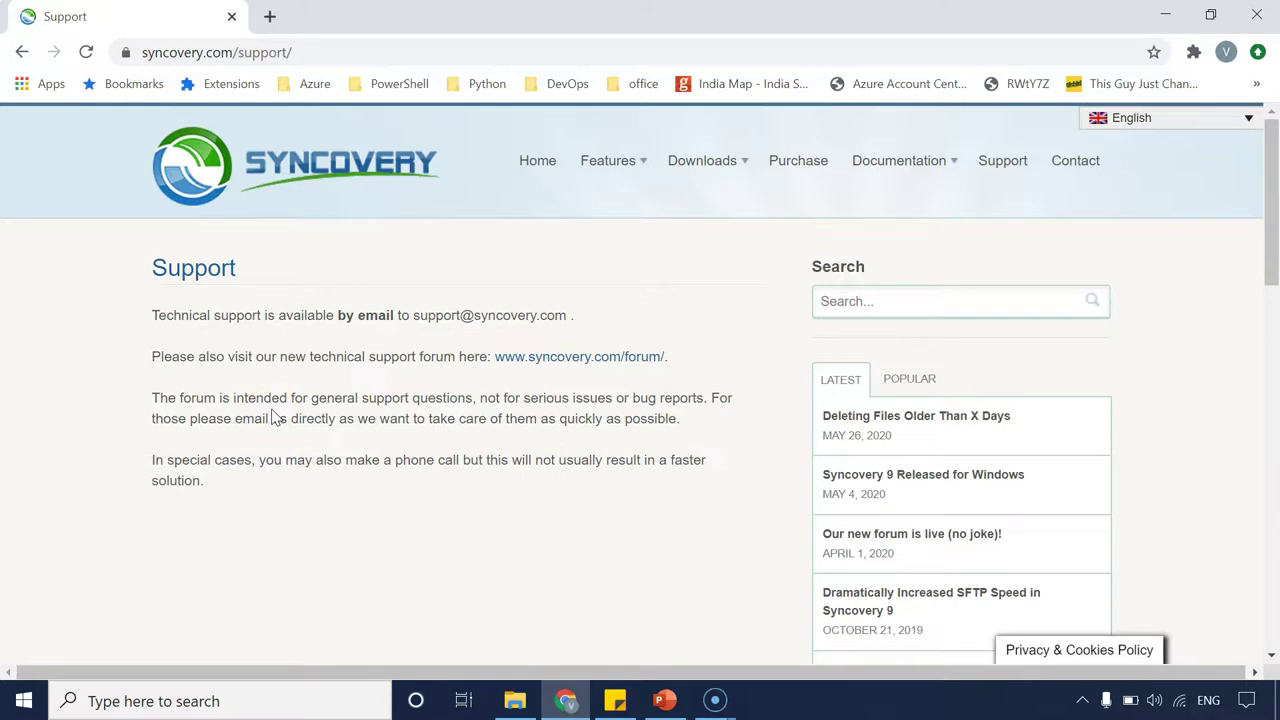
scroll(1020, 510, "down", 5)
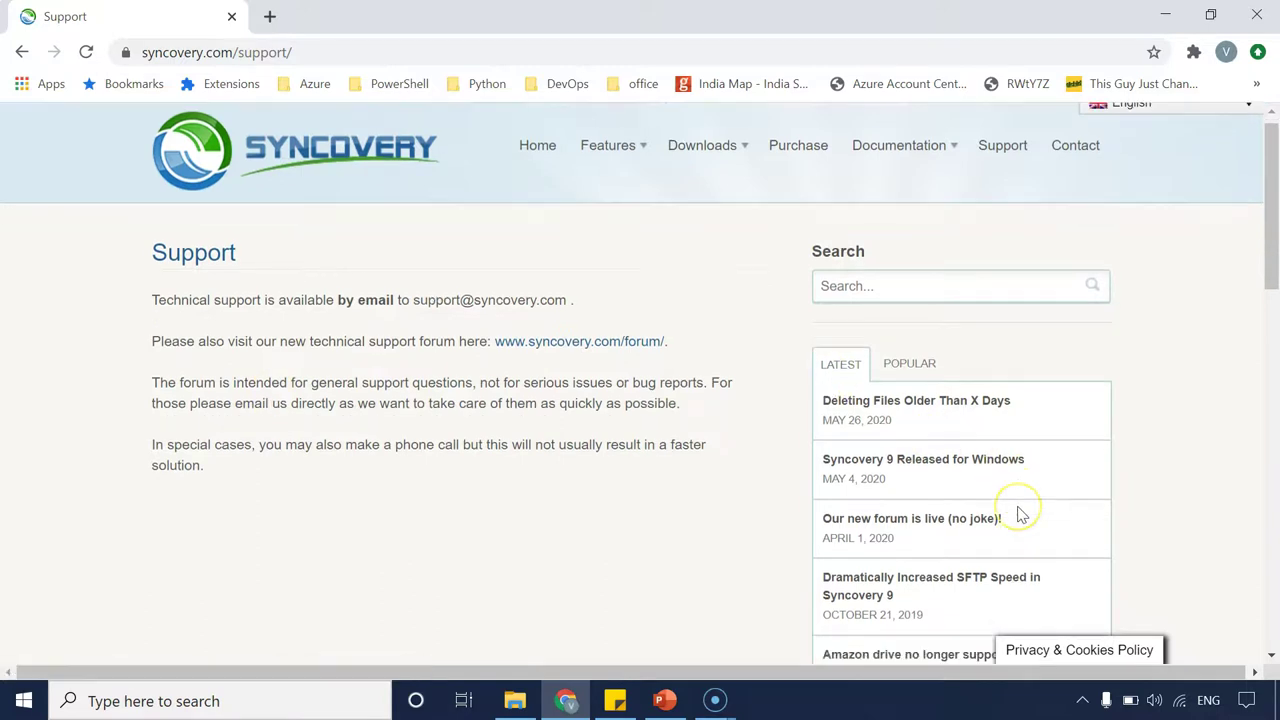
scroll(1020, 513, "up", 5)
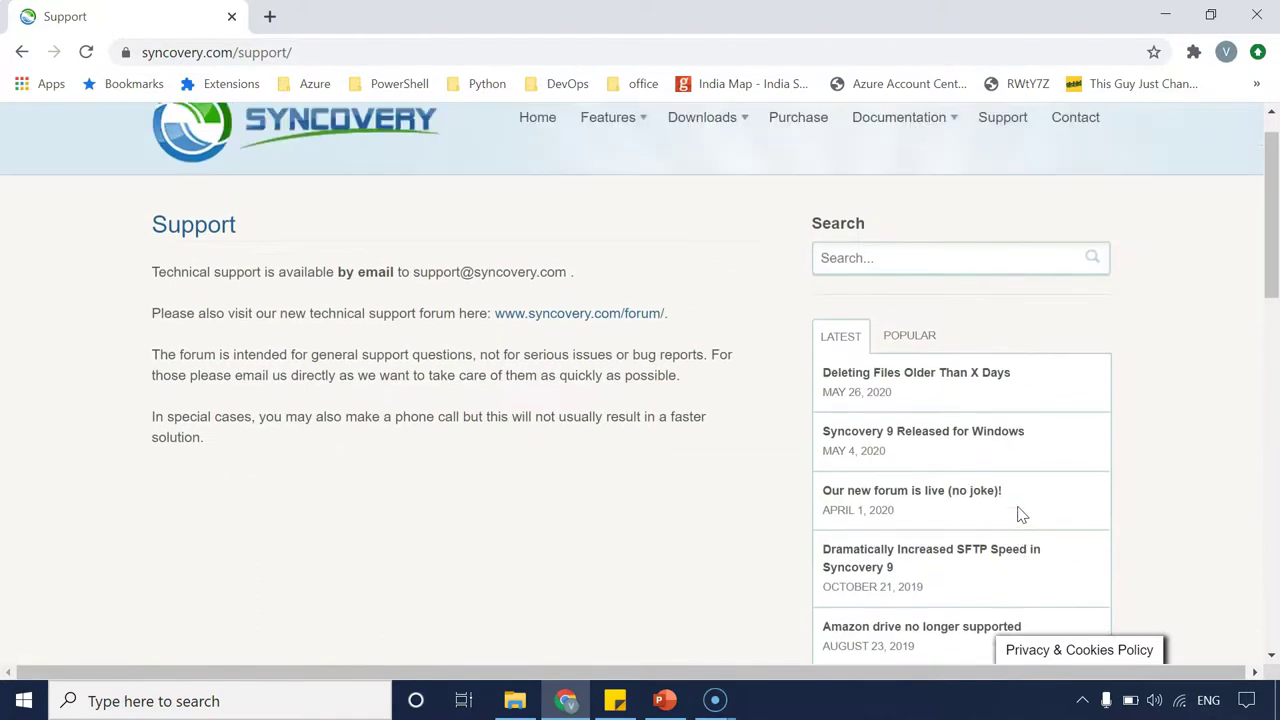
scroll(1020, 514, "down", 5)
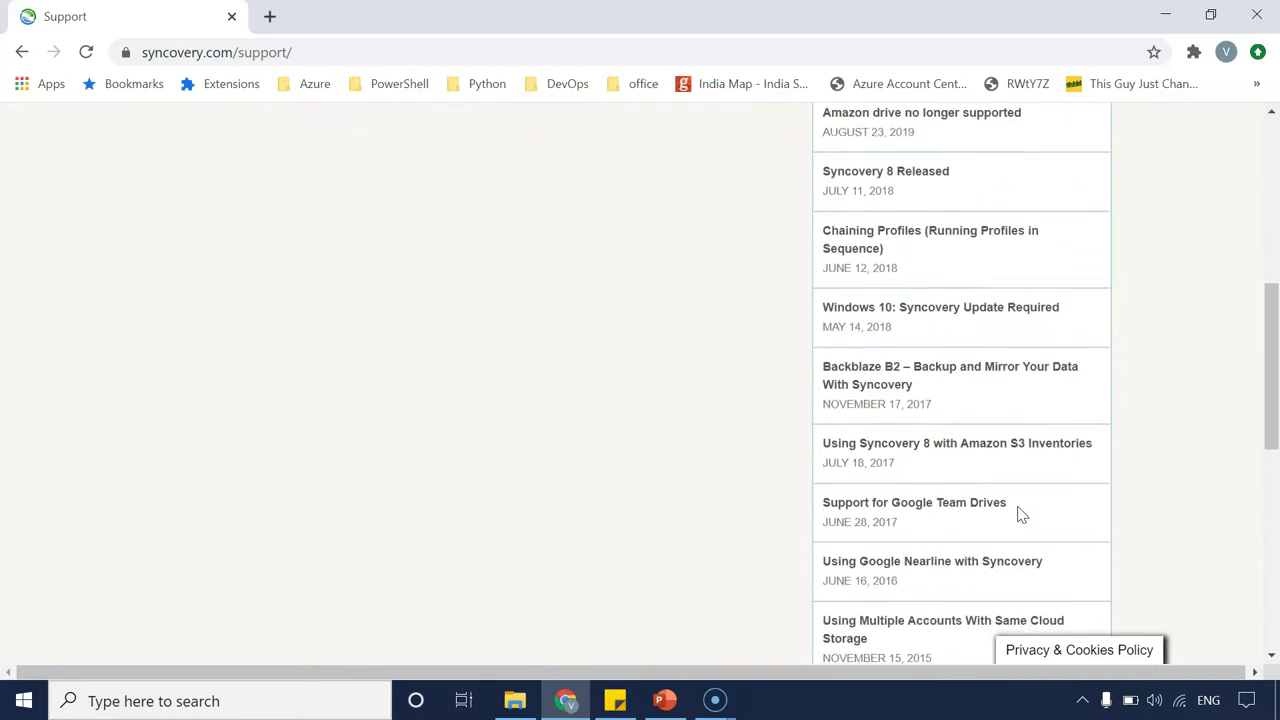
key("alt+Left")
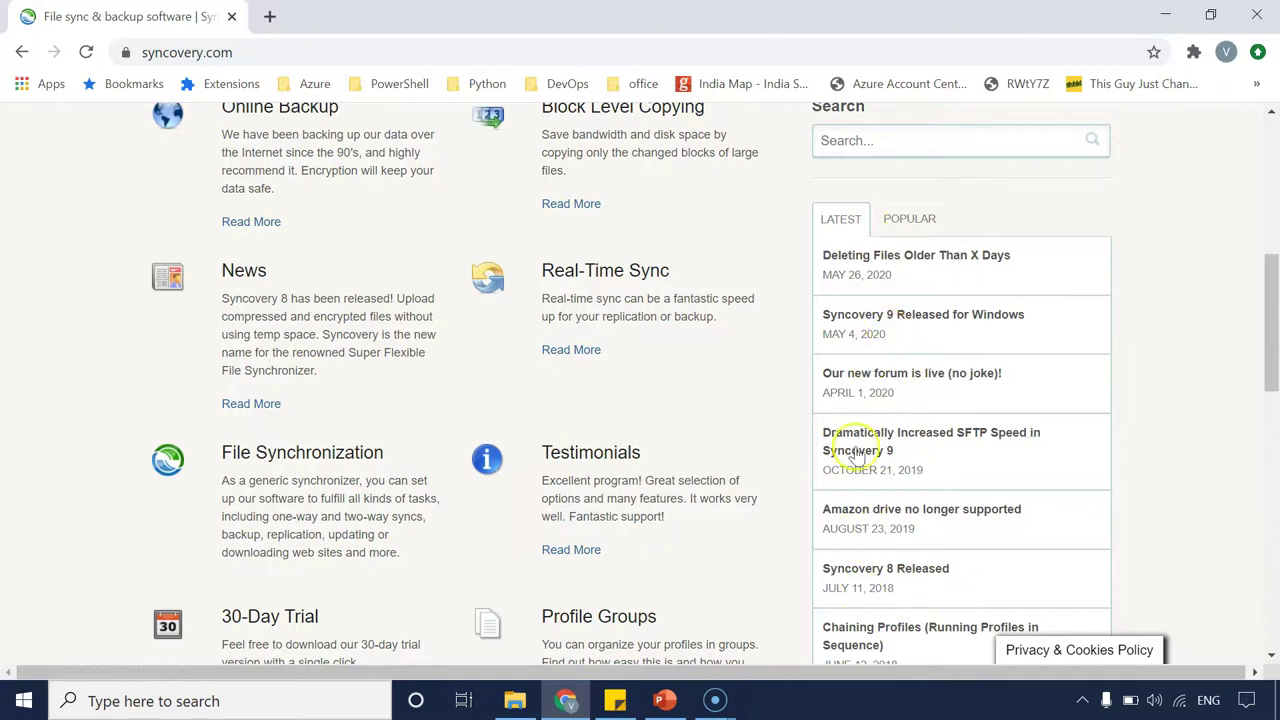
Download Syncovery64Setup.exe (x64 9.09d, 38.9 MB) from the Syncovery for Windows download page
scroll(876, 548, "up", 5)
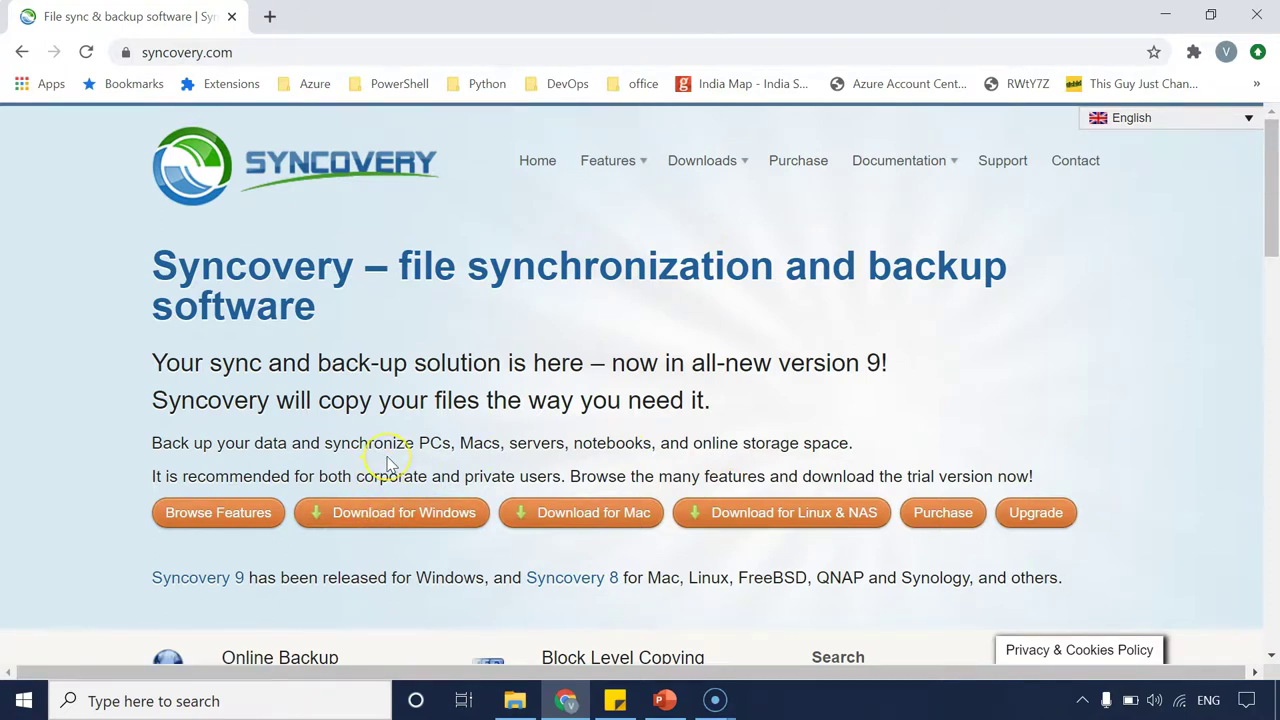
left_click(390, 505)
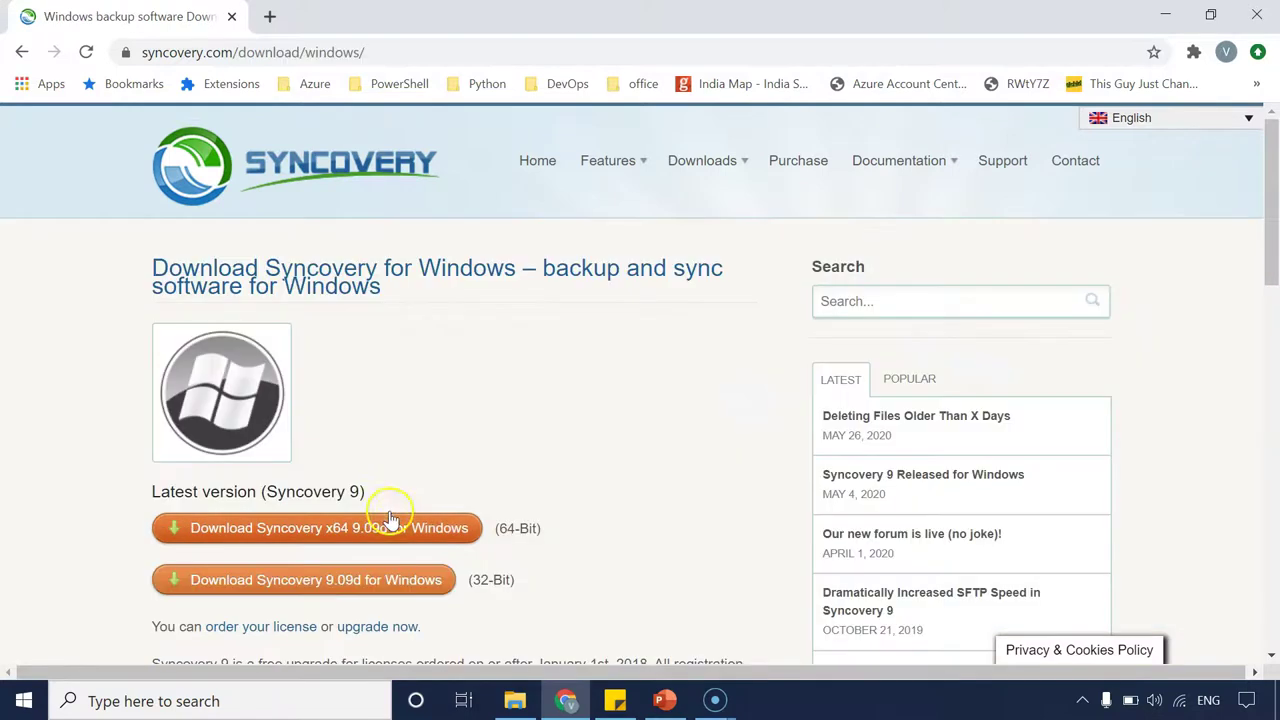
left_click(272, 536)
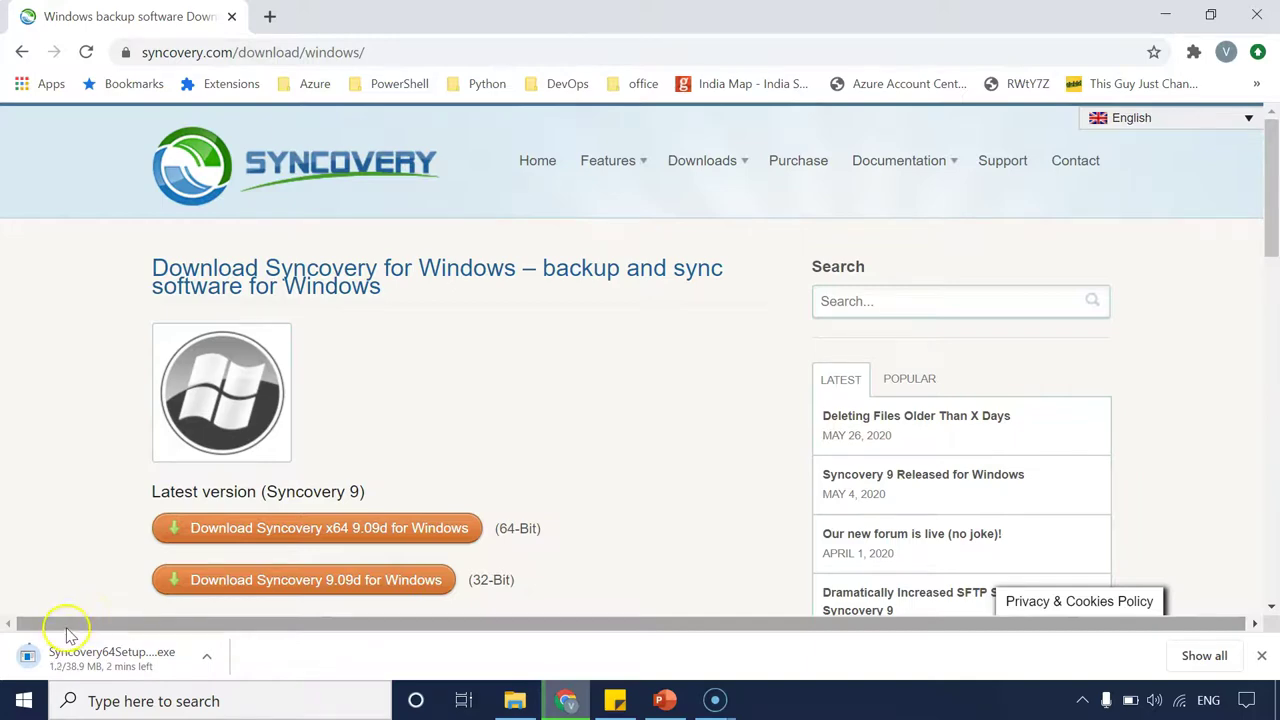
Run Syncovery64Setup.exe from the desktop as administrator and get past the setup welcome page
key("super+d")
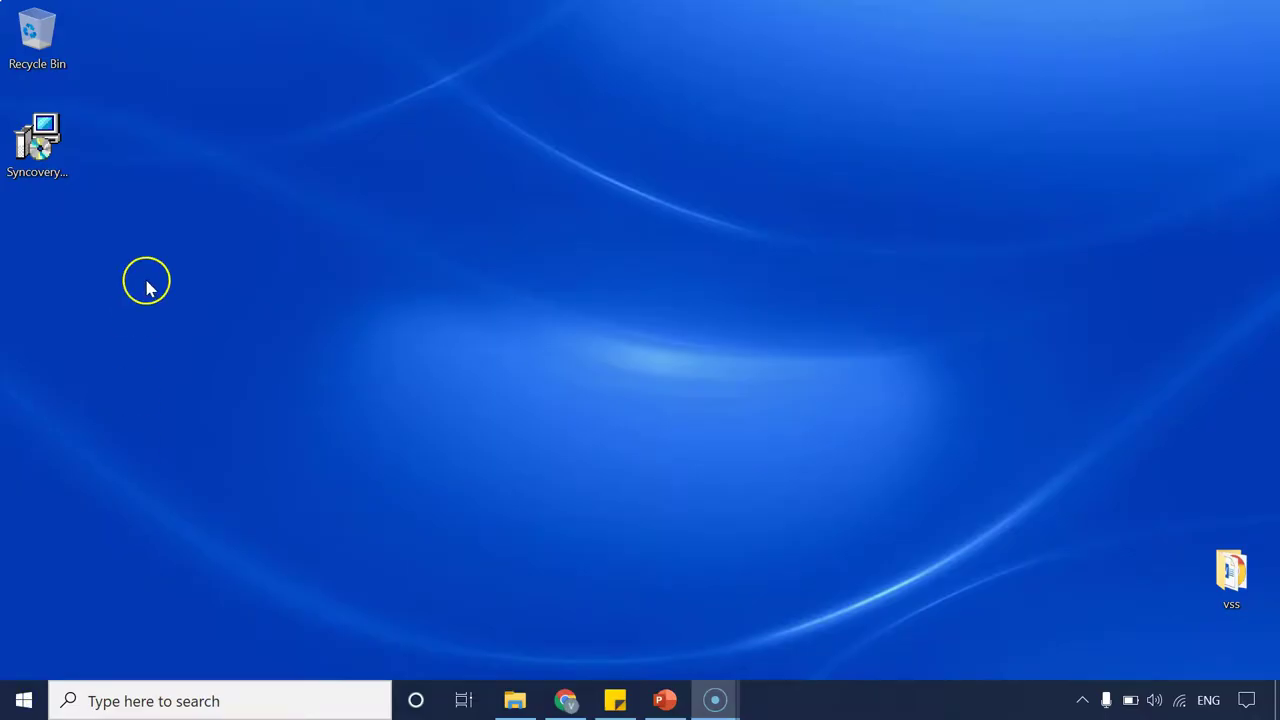
left_click(53, 160)
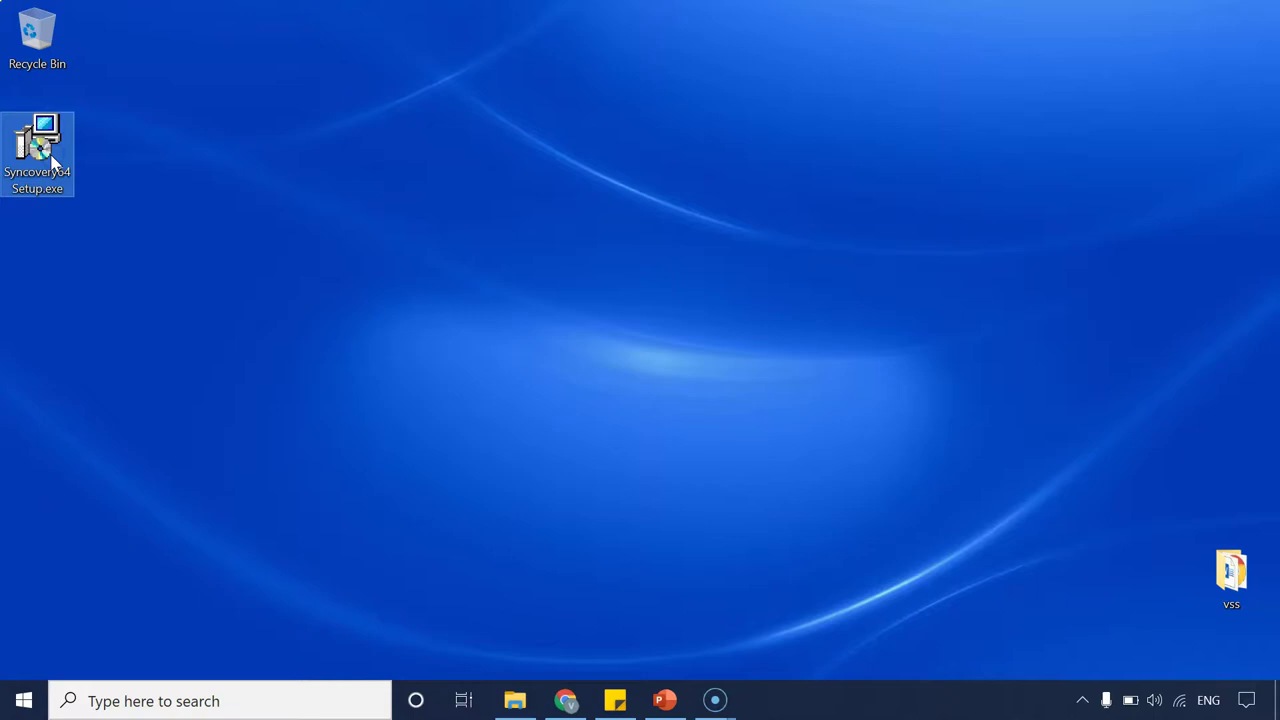
right_click(52, 158)
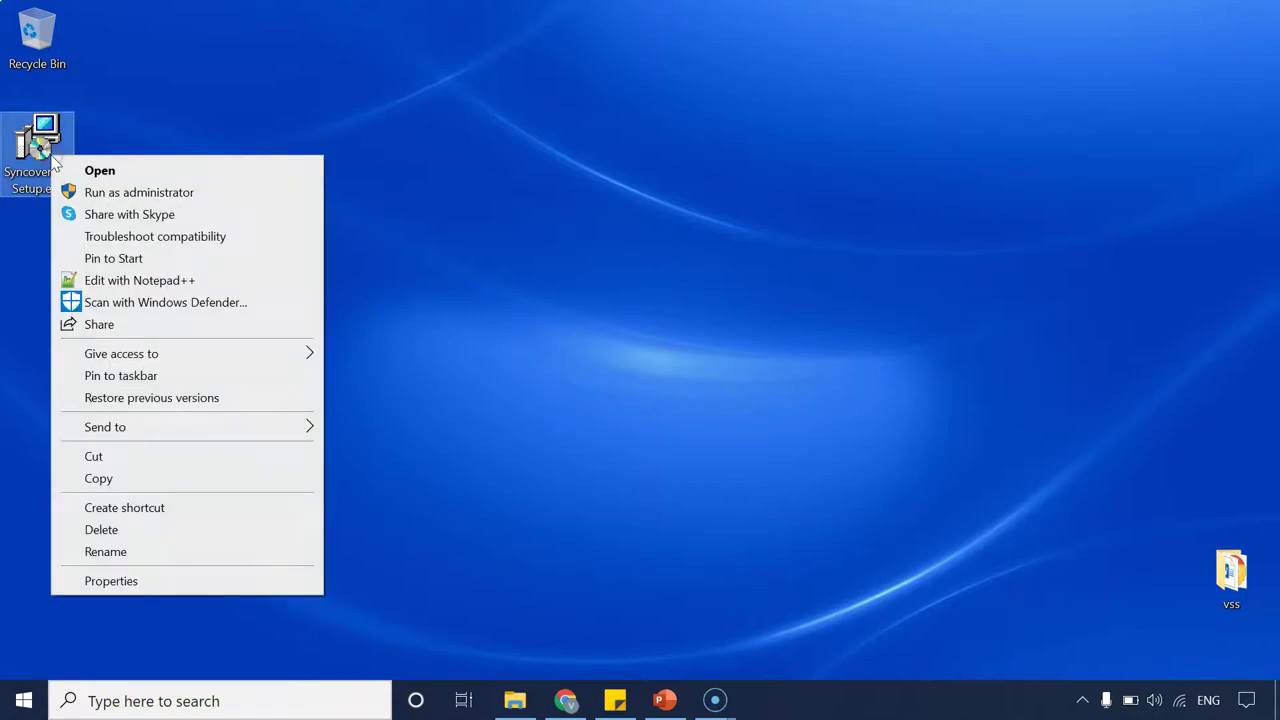
left_click(118, 192)
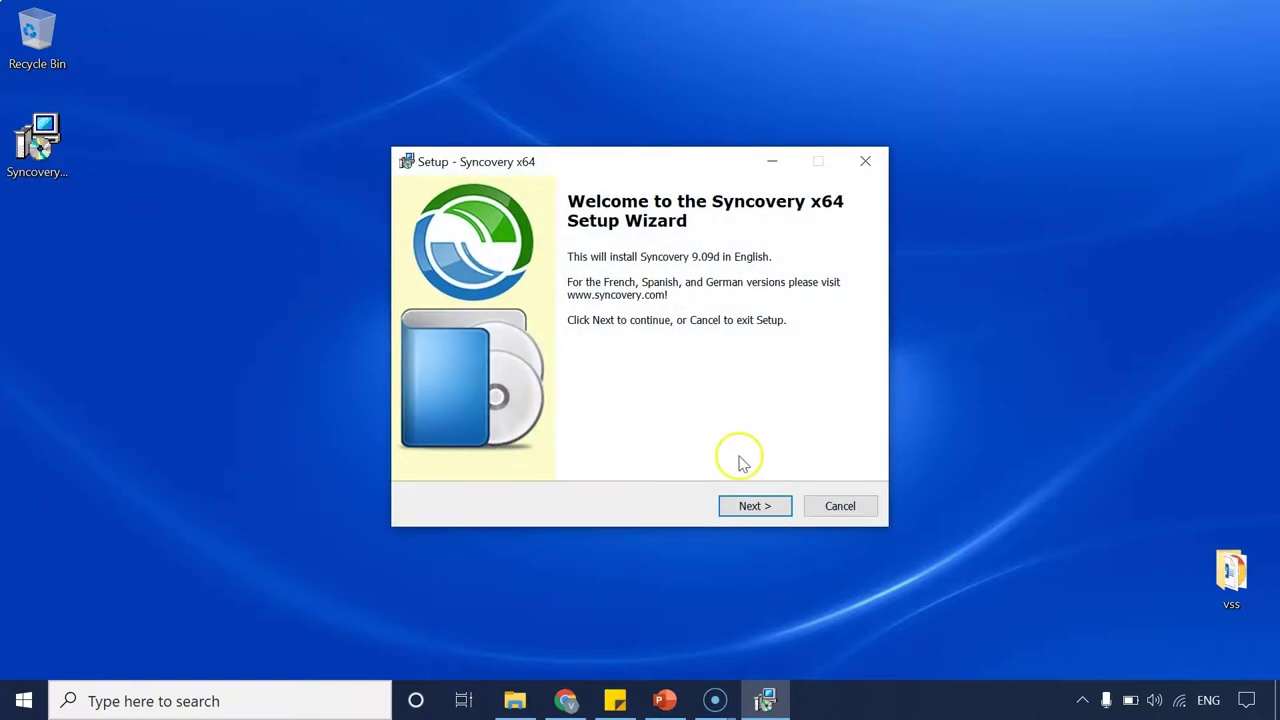
left_click(752, 505)
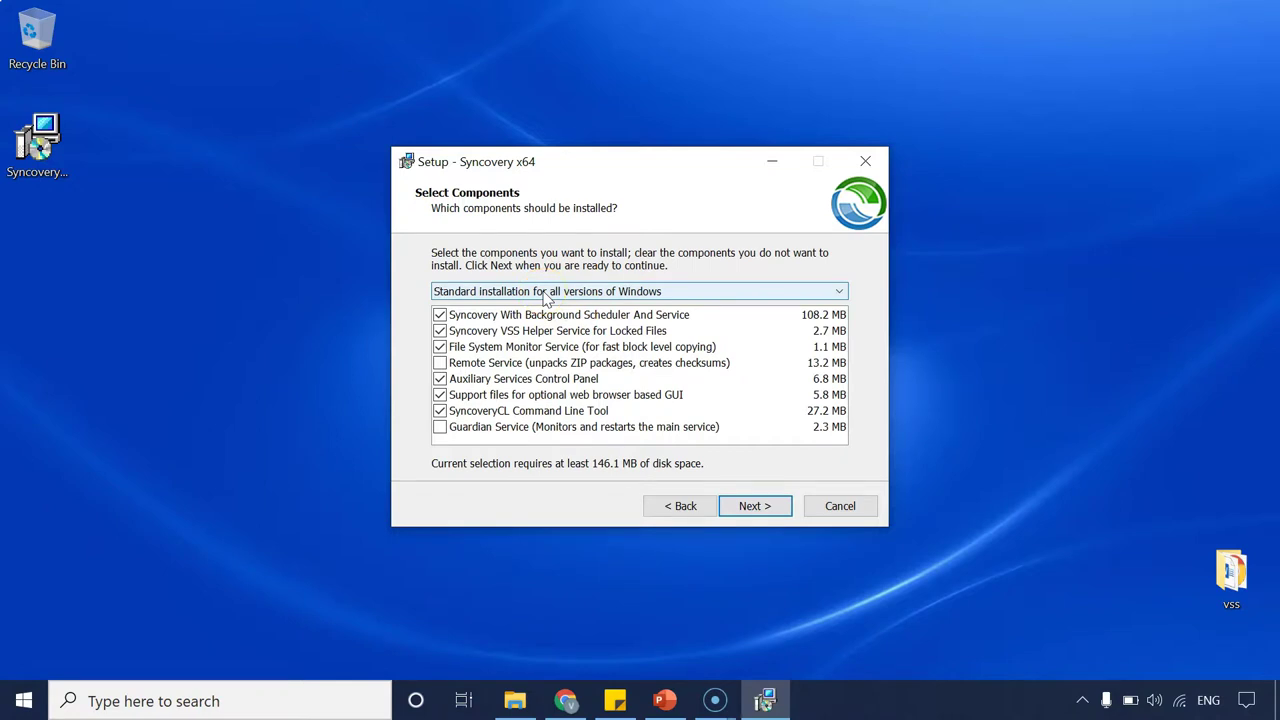
Set the component type to 'Full installation with Remote Service' (166.0 MB), Guardian Service unchecked
left_click(545, 295)
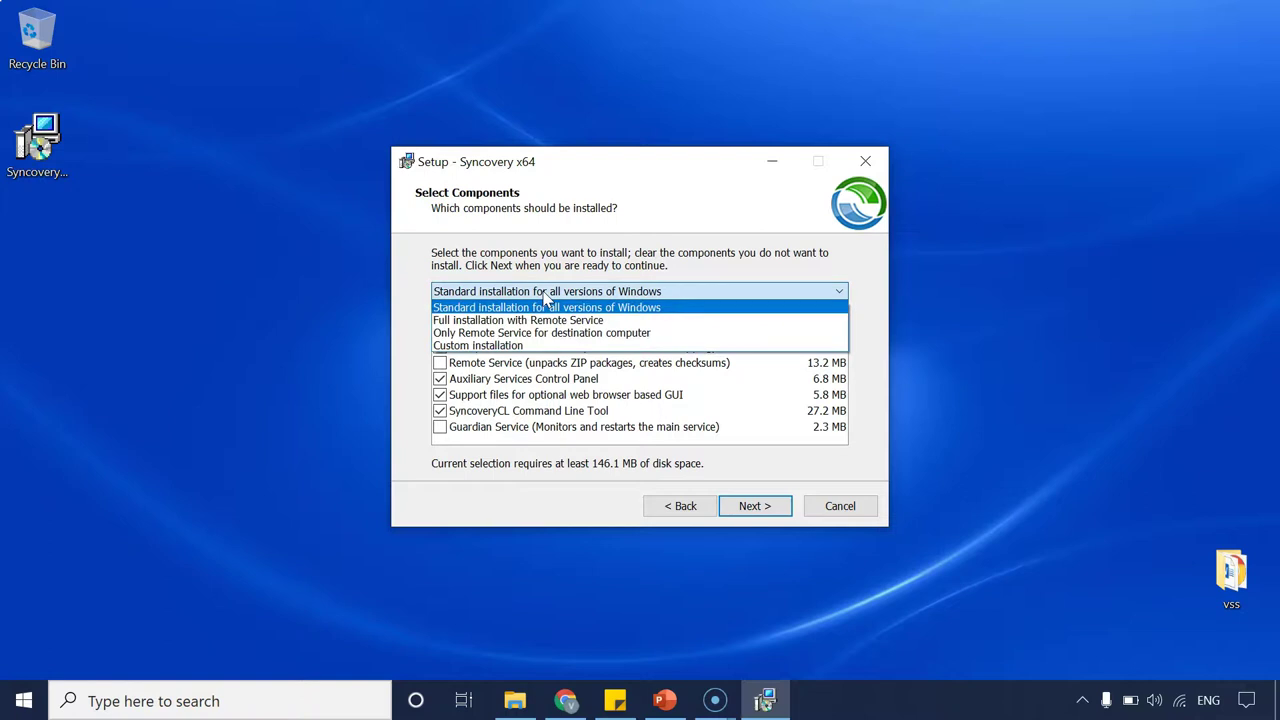
left_click(537, 321)
left_click(512, 291)
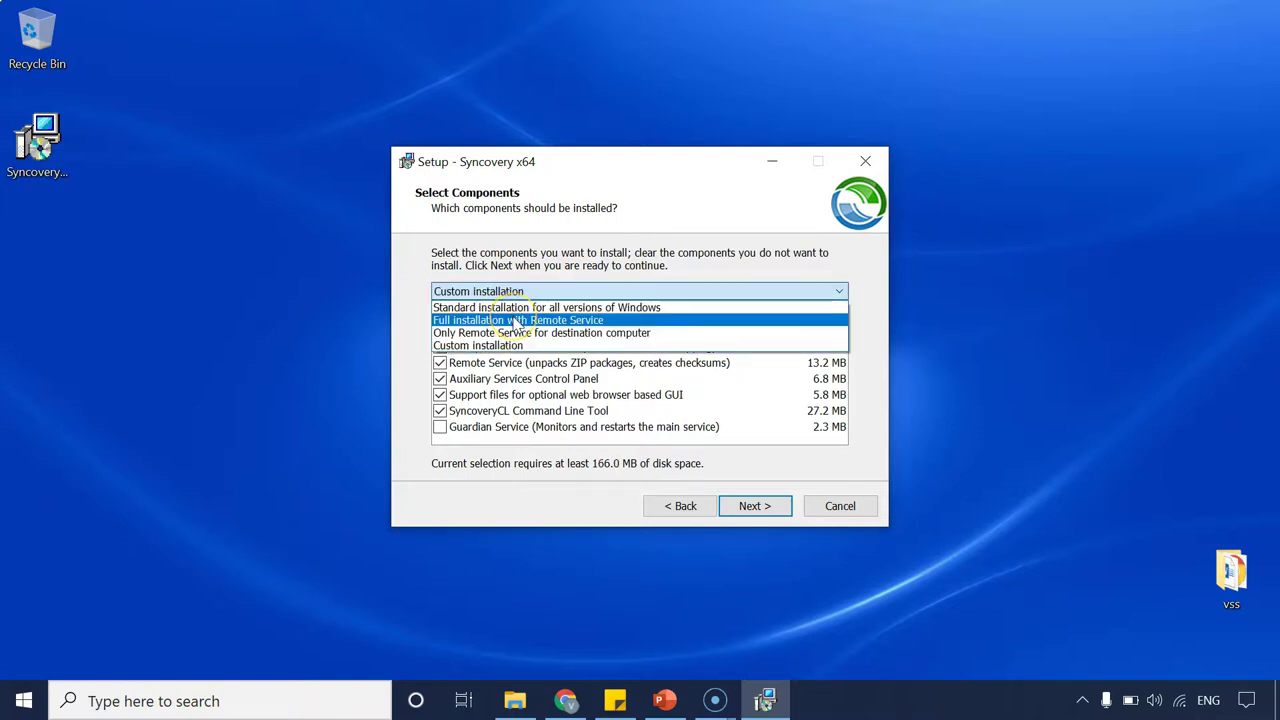
left_click(516, 321)
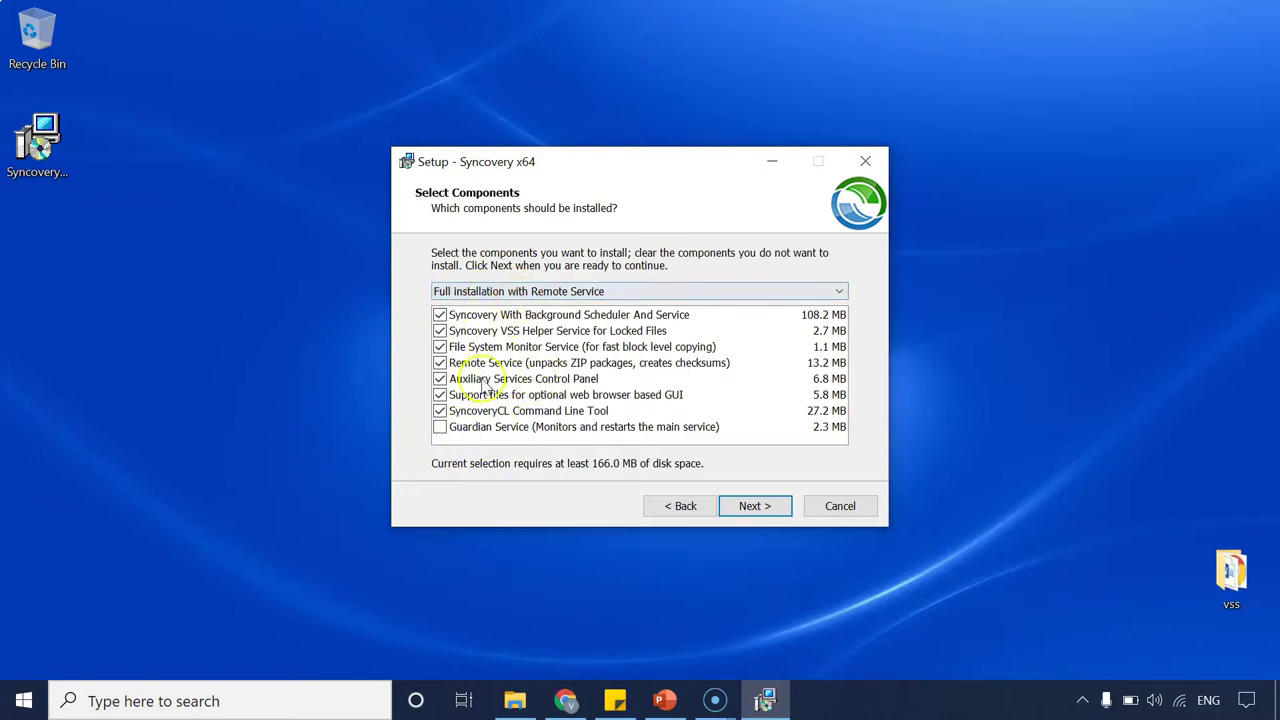
left_click(440, 427)
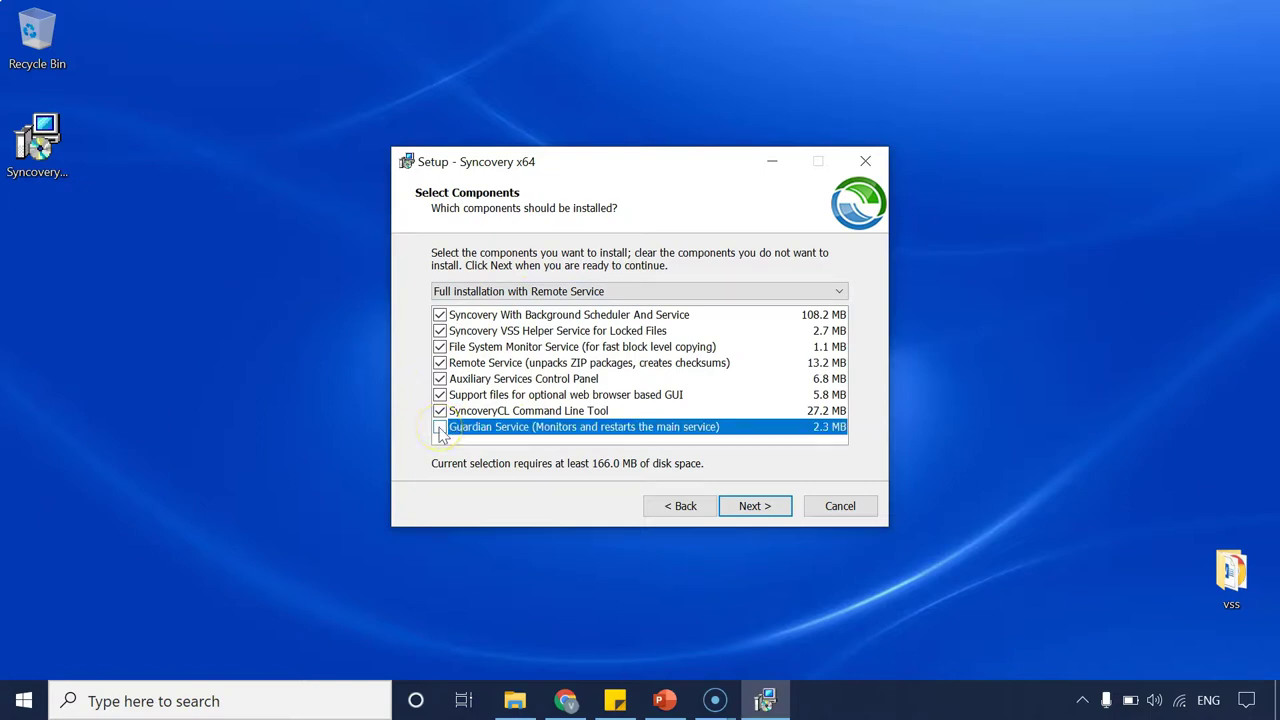
Add Guardian Service to the full component set (168.2 MB) and keep the default Start Menu folder
left_click(440, 427)
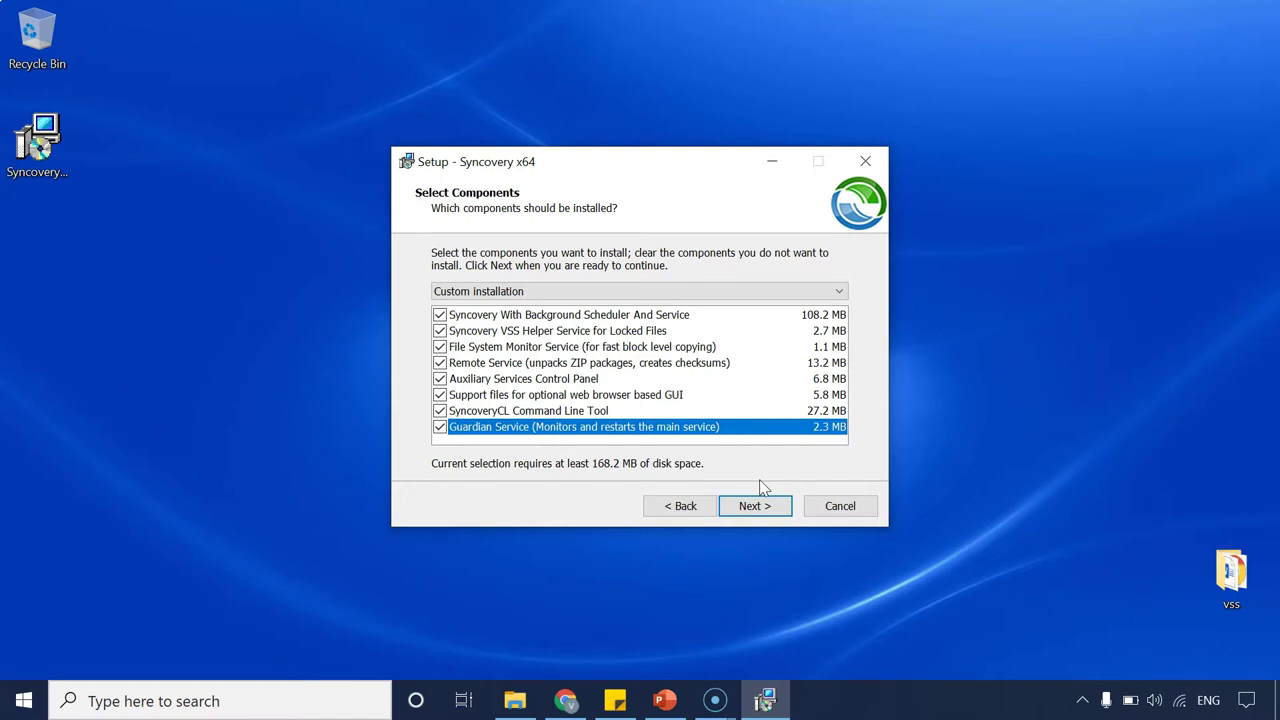
left_click(427, 478)
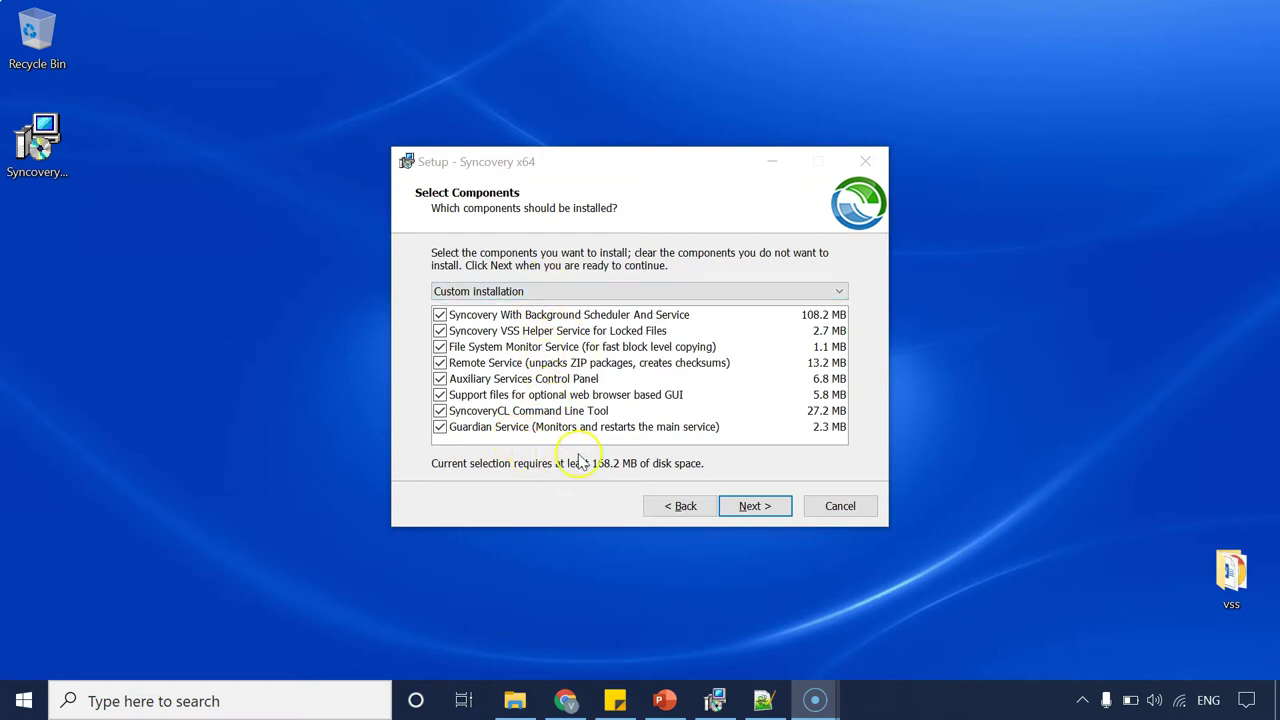
left_click(566, 298)
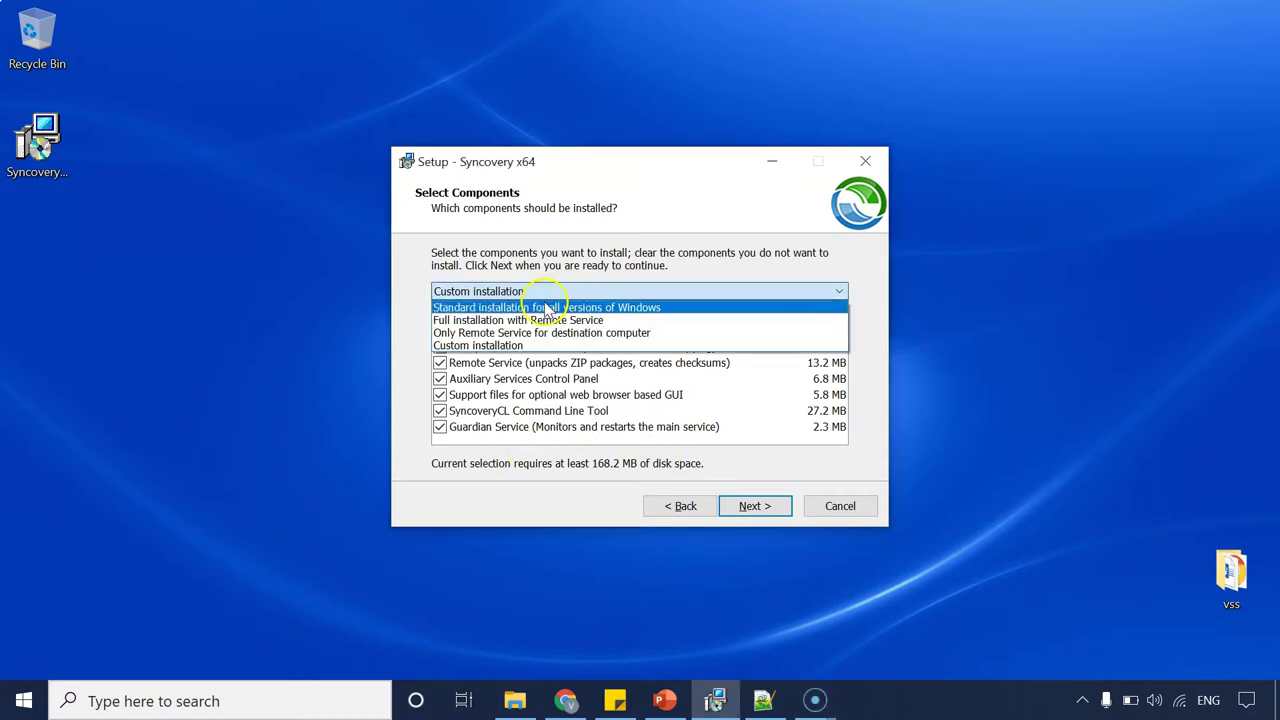
left_click(515, 318)
left_click(474, 432)
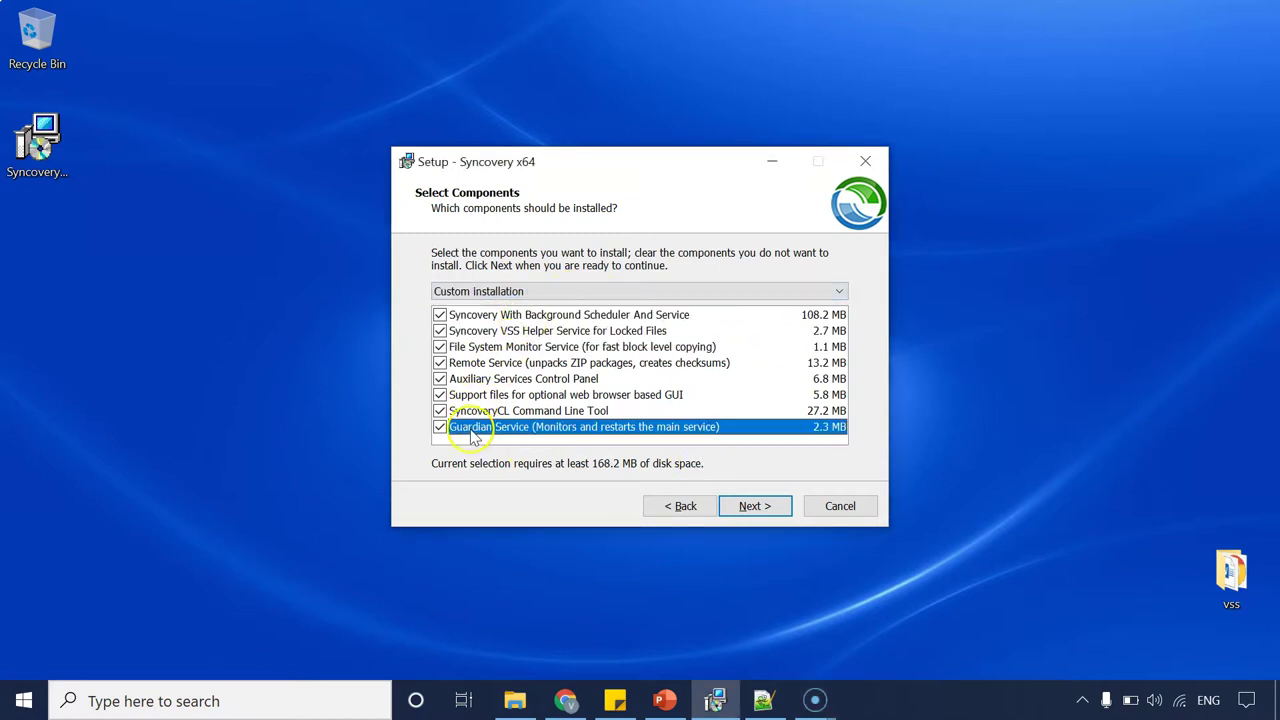
left_click(754, 506)
left_click(754, 506)
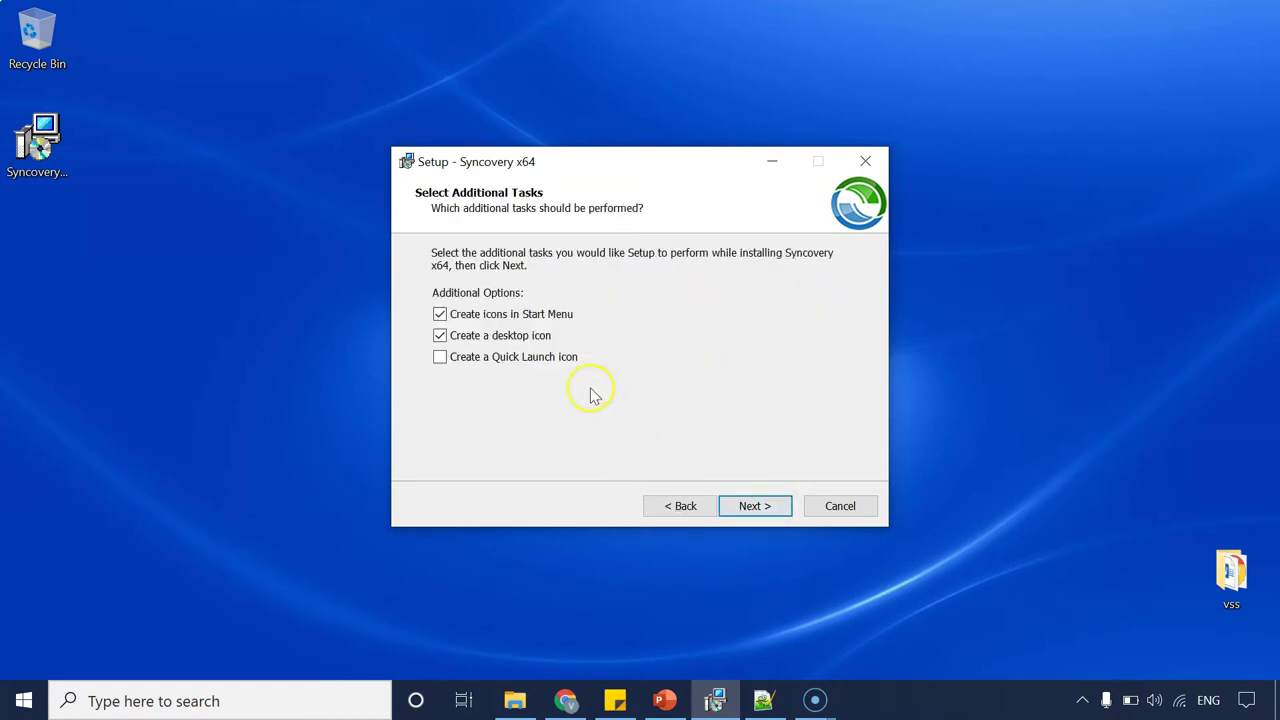
Add a Quick Launch icon and install Syncovery x64 into C:\Program Files\Syncovery
left_click(560, 364)
left_click(748, 510)
left_click(745, 512)
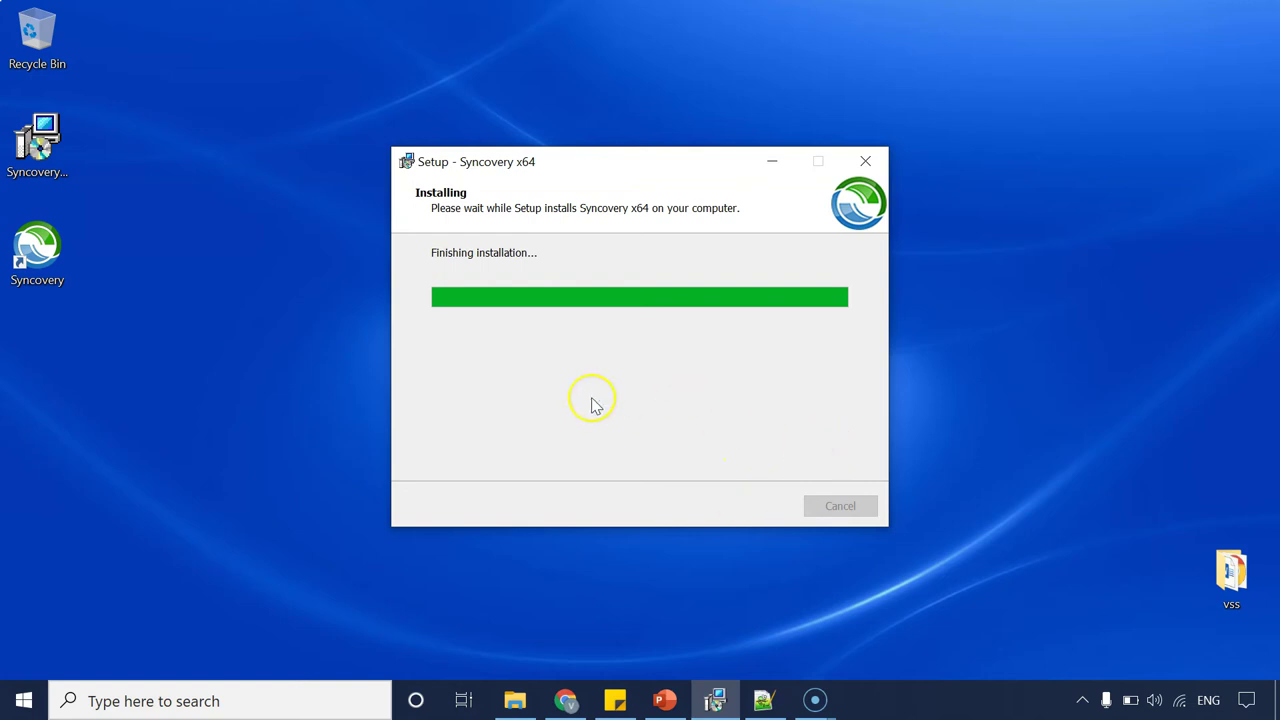
Finish setup with Launch Syncovery enabled and maximize the Syncovery 9.09d welcome window
left_click(583, 354)
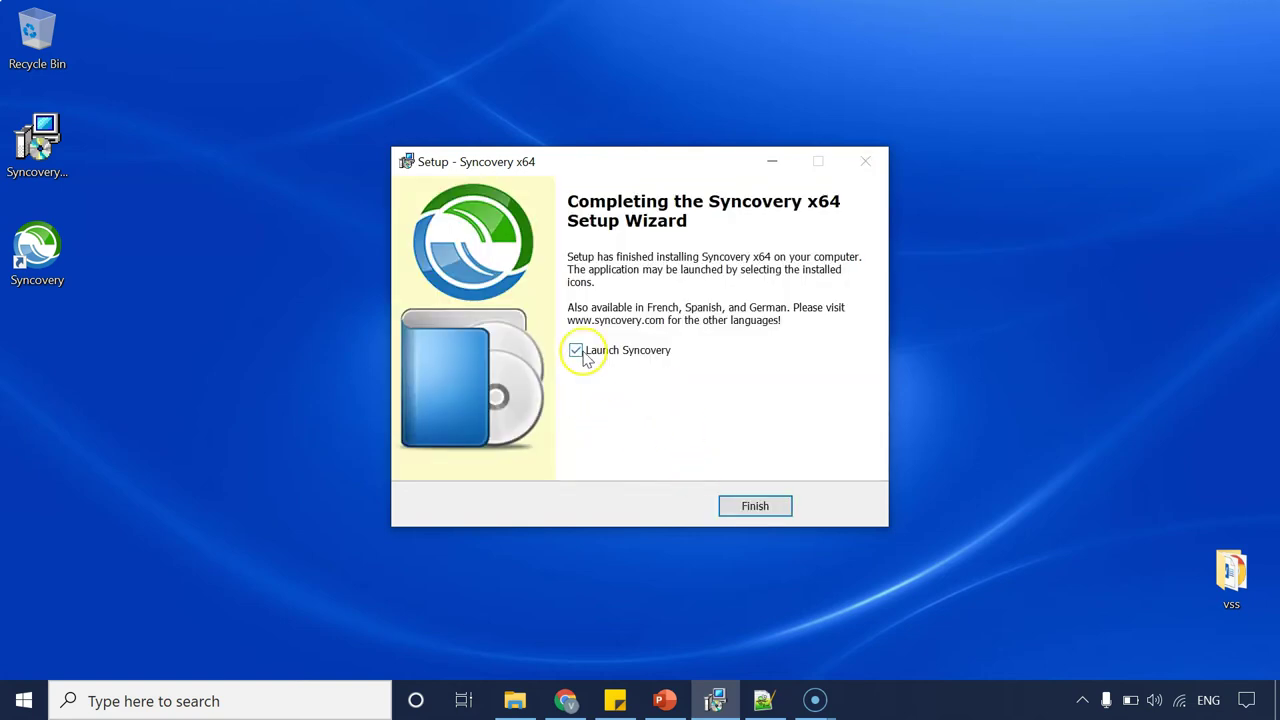
left_click(755, 506)
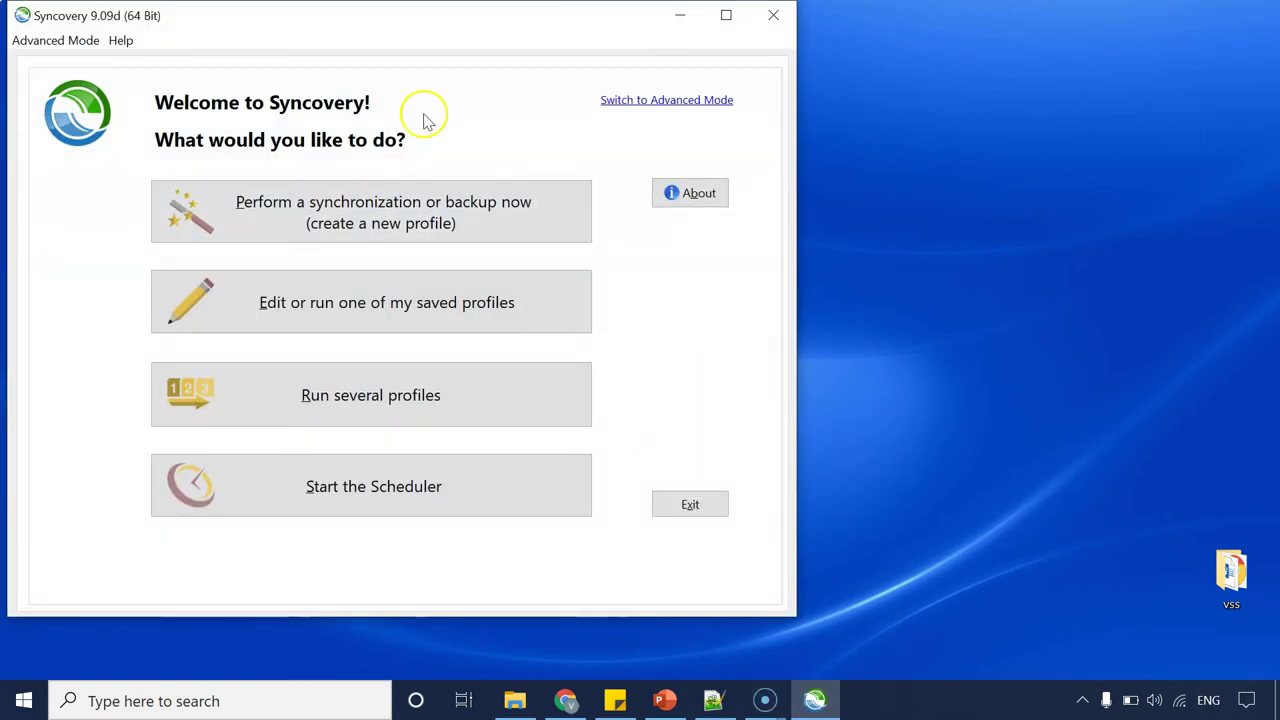
double_click(440, 24)
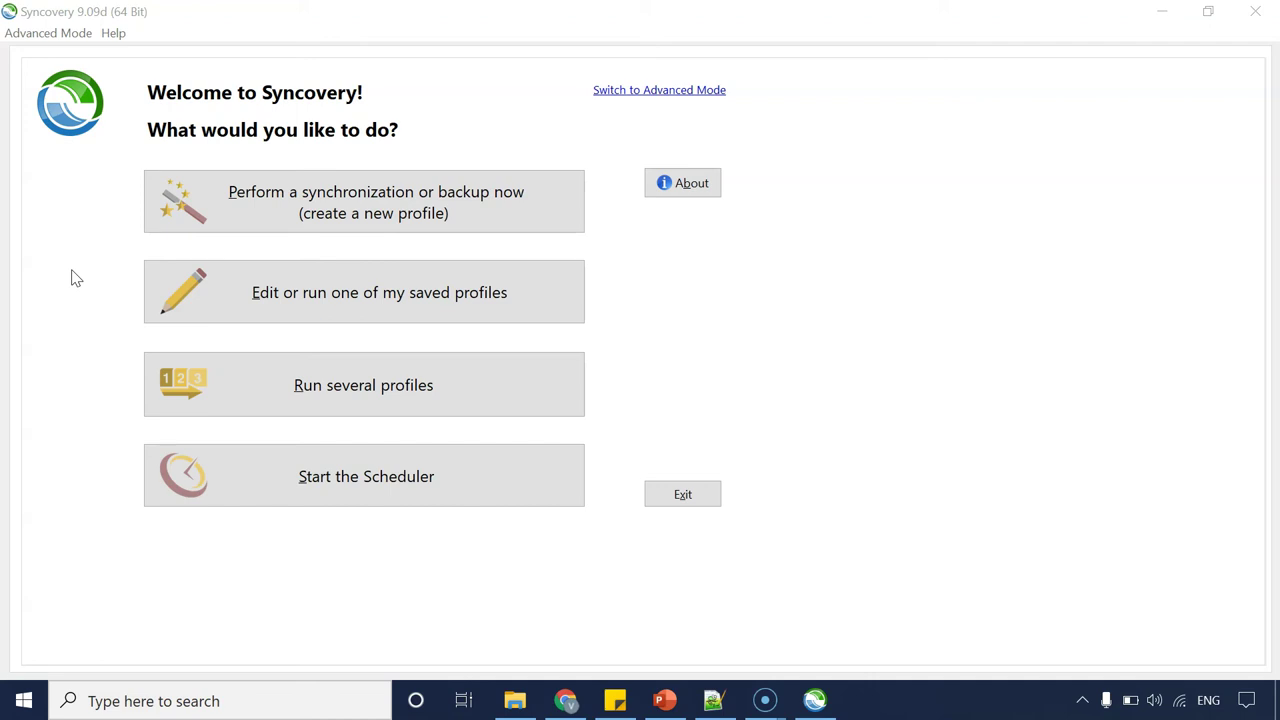
left_click(63, 236)
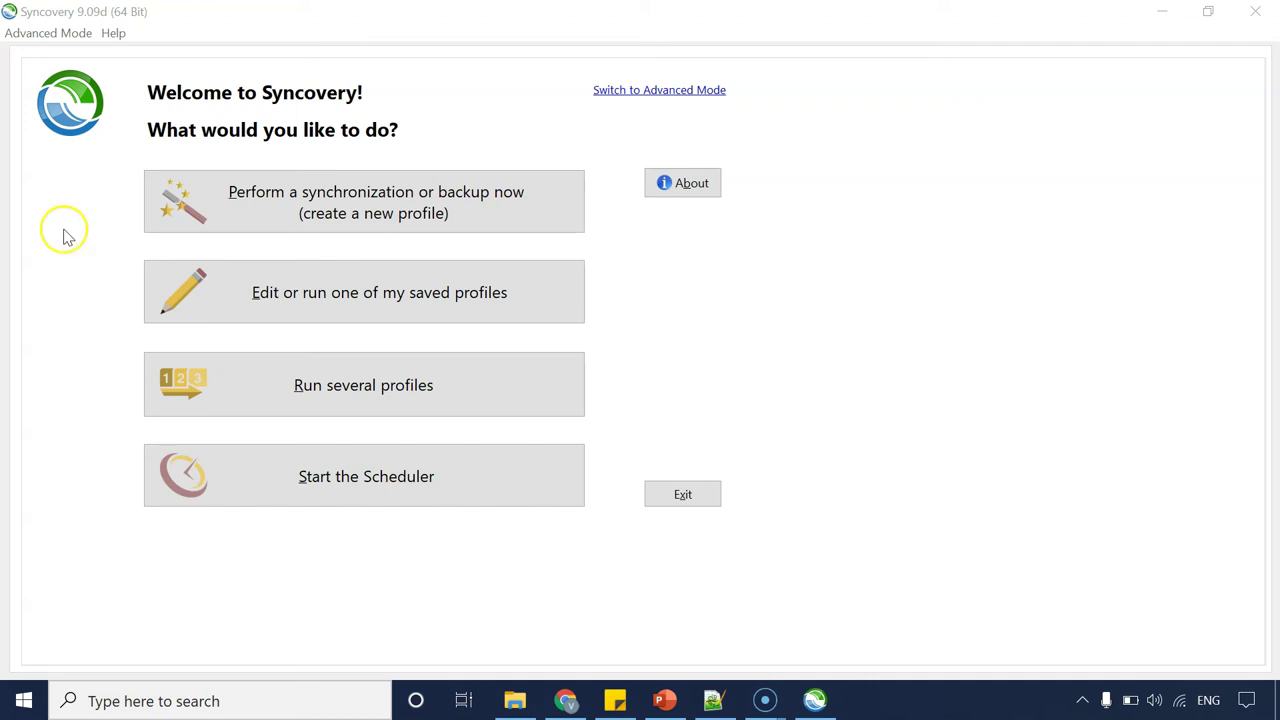